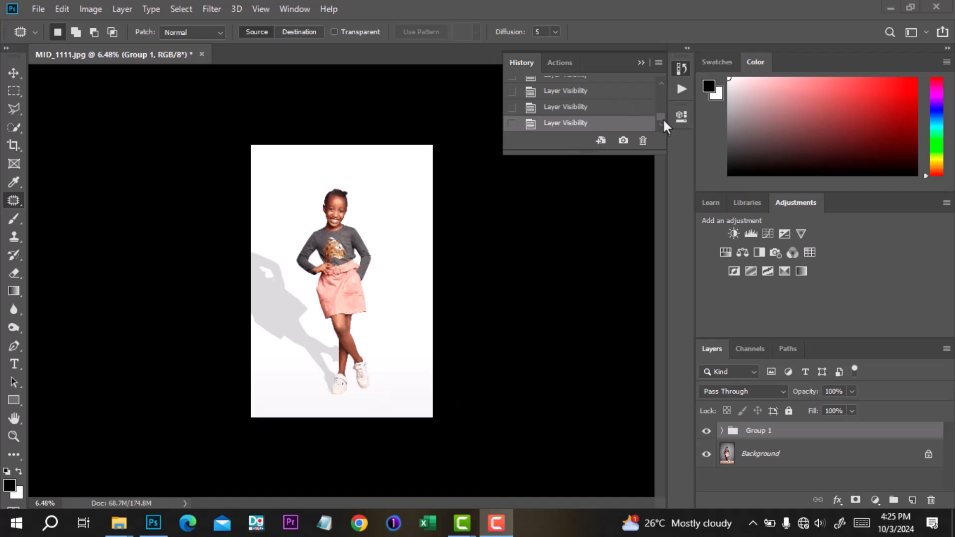
- Compare the original MID_1111.jpg snapshot with the latest history state of the edited photo
drag(663, 114, 659, 71)
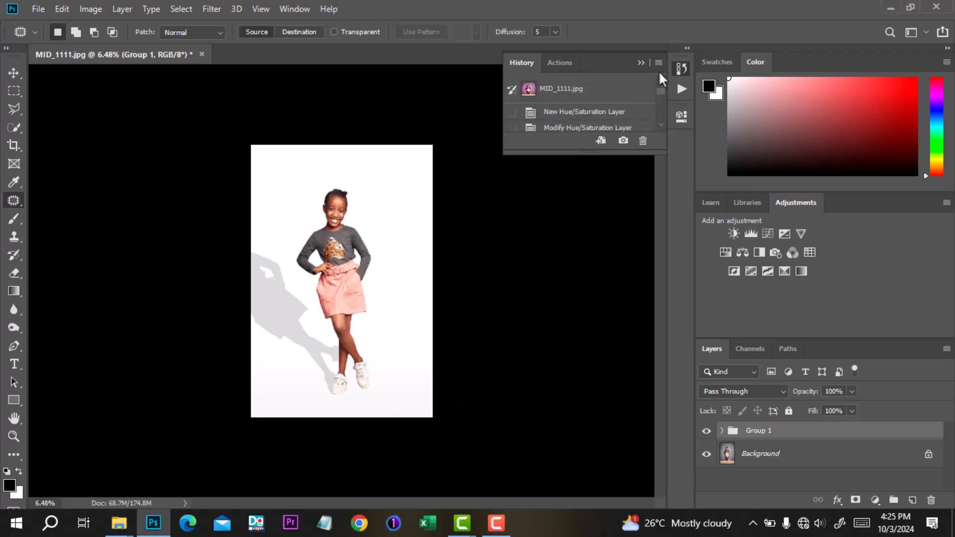
click(644, 95)
scroll(660, 97, down, 5)
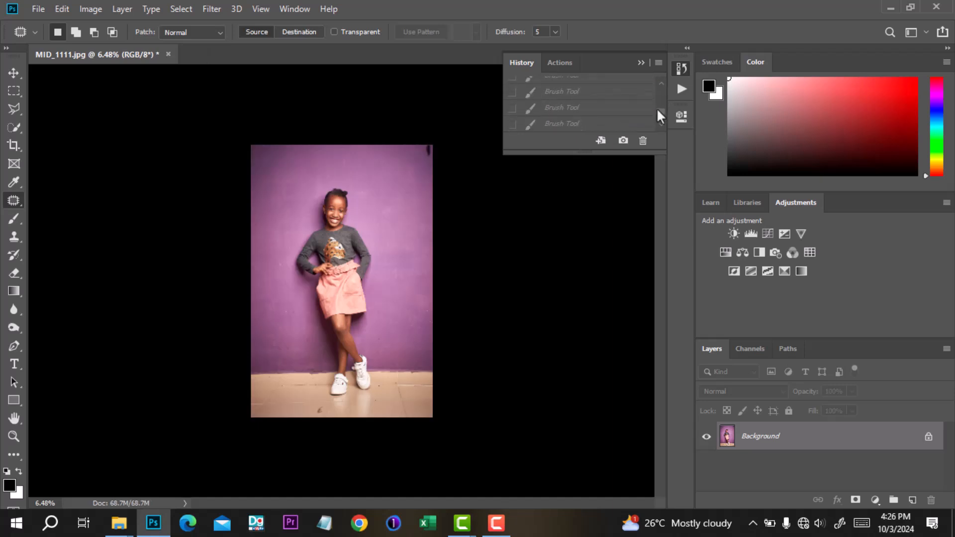
click(602, 125)
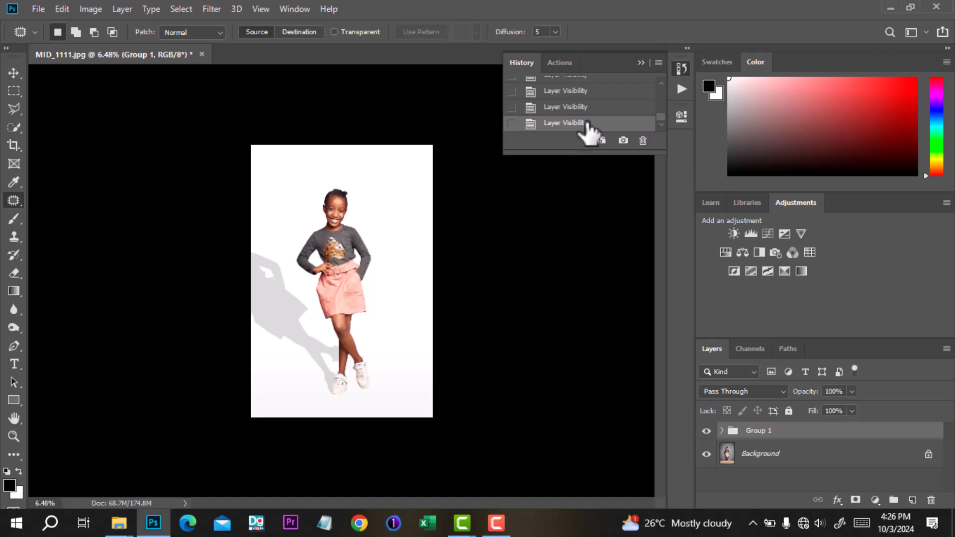
click(642, 61)
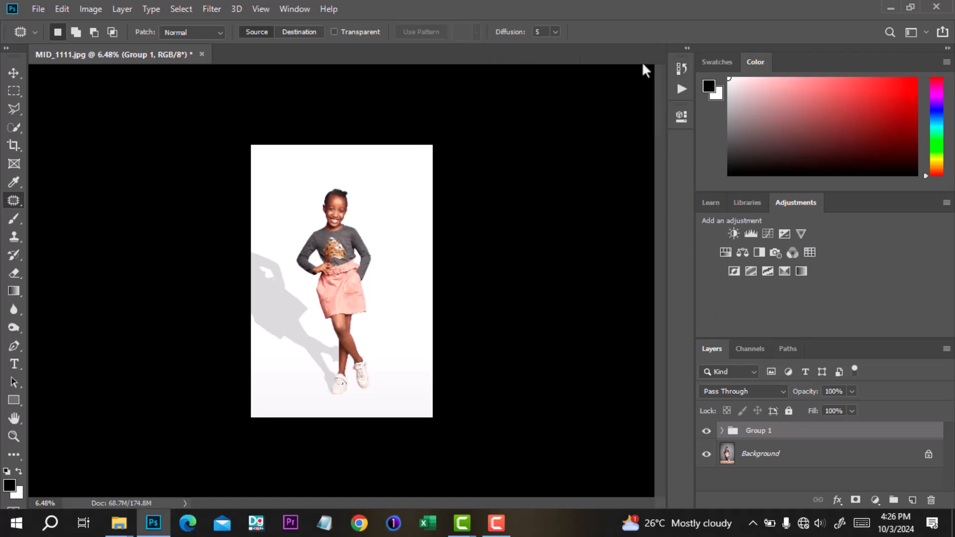
- Delete Group 1 and revert the photo to its original MID_1111.jpg history snapshot
drag(810, 437, 930, 500)
click(679, 94)
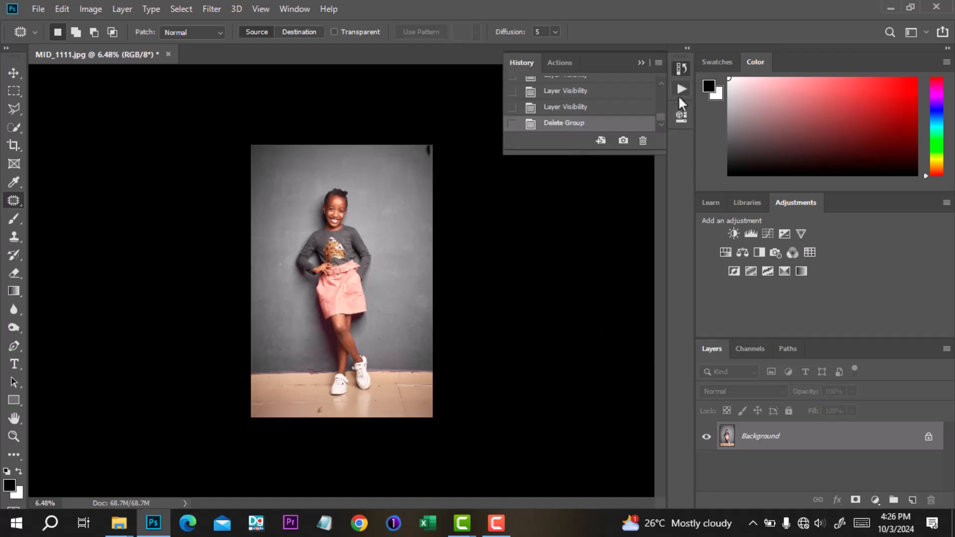
drag(661, 116, 661, 84)
click(602, 89)
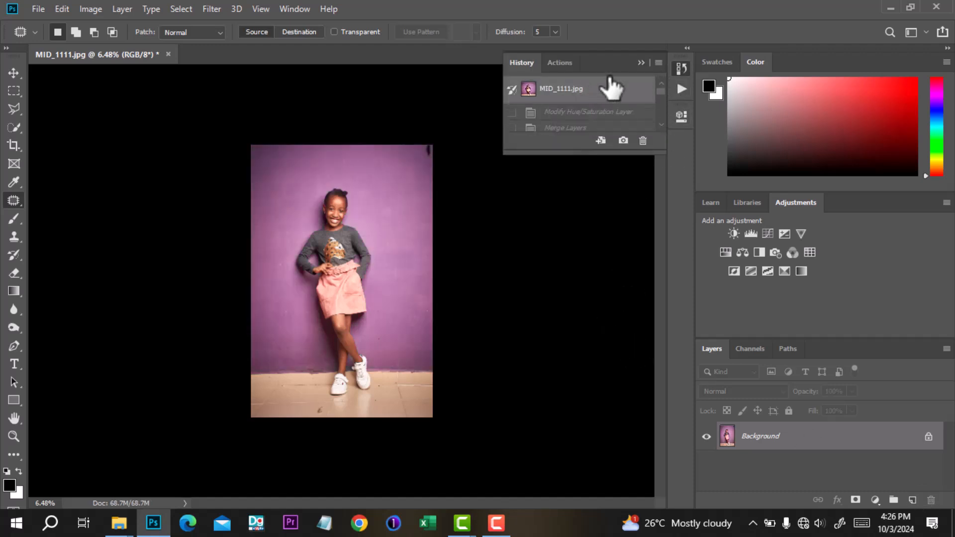
click(639, 63)
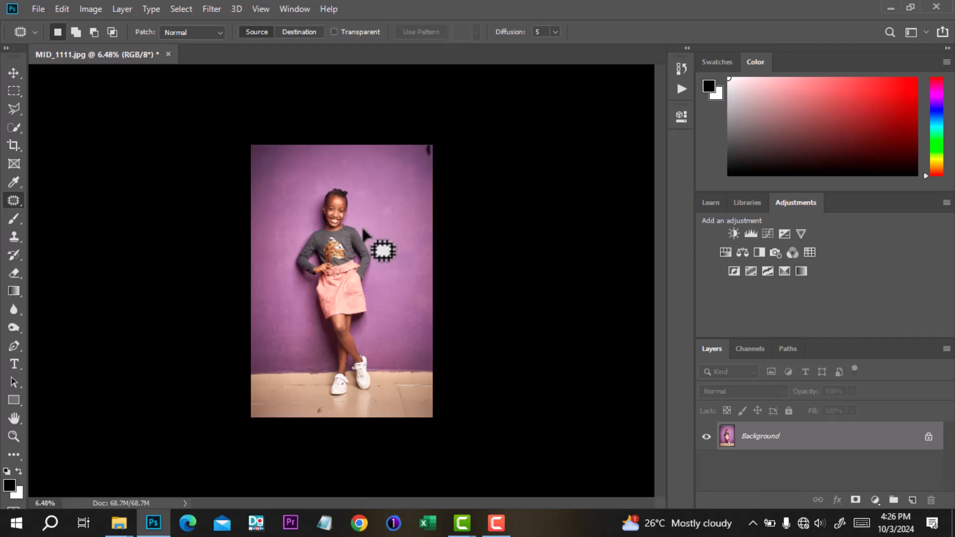
- Desaturate the purple wall with a Hue/Saturation adjustment layer, Magentas saturation -100, and merge it into the Background
click(726, 252)
click(531, 177)
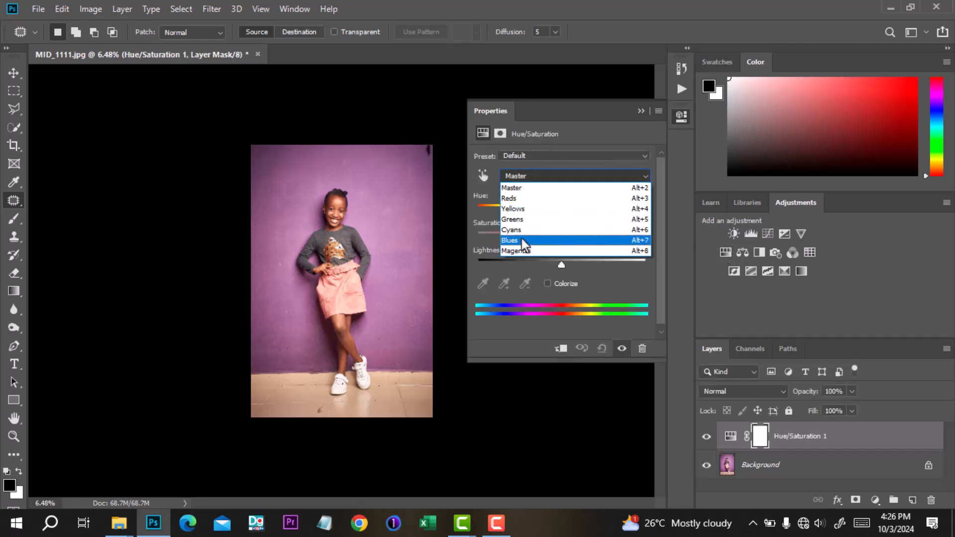
click(524, 249)
drag(559, 234, 463, 230)
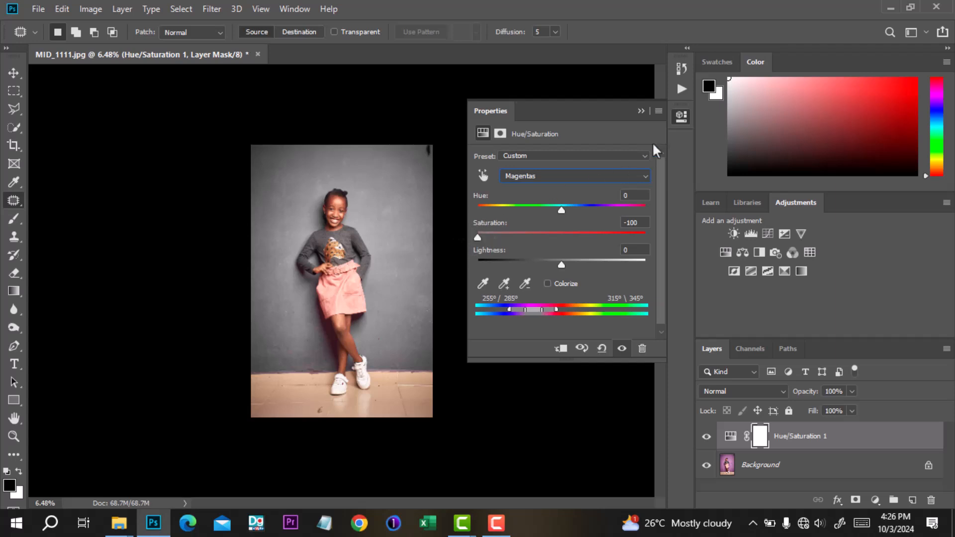
click(641, 112)
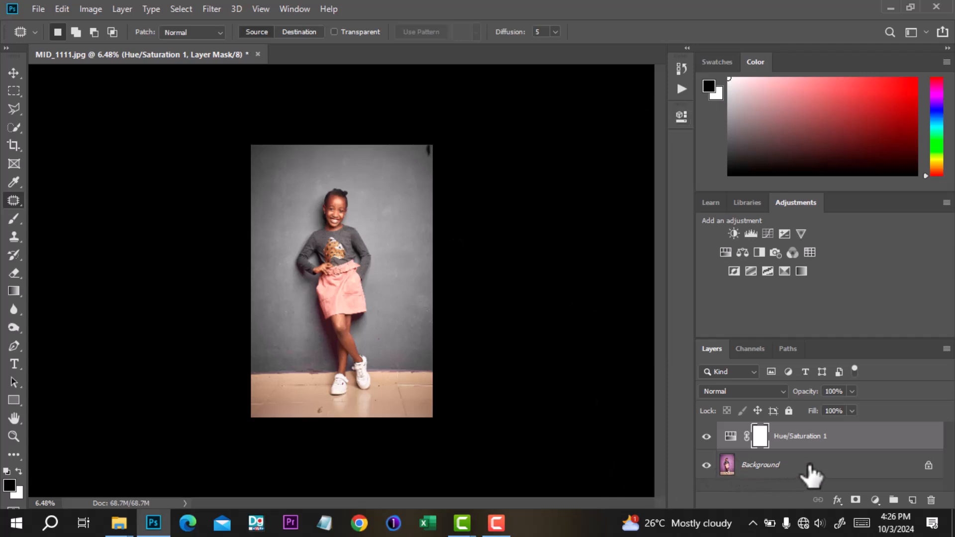
right_click(809, 468)
click(836, 396)
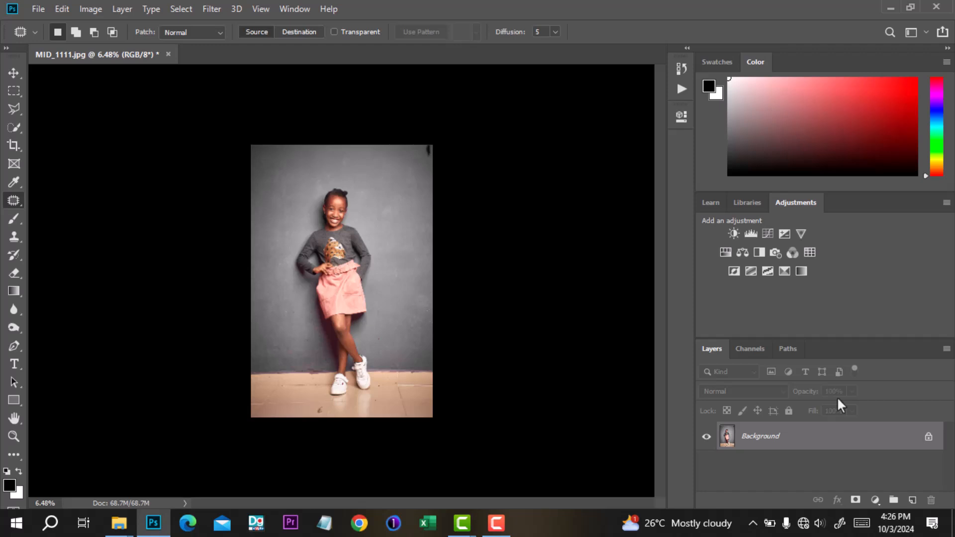
- Open Select and Mask with the Onion Skin view at 47% transparency and select the girl with Select Subject
click(14, 127)
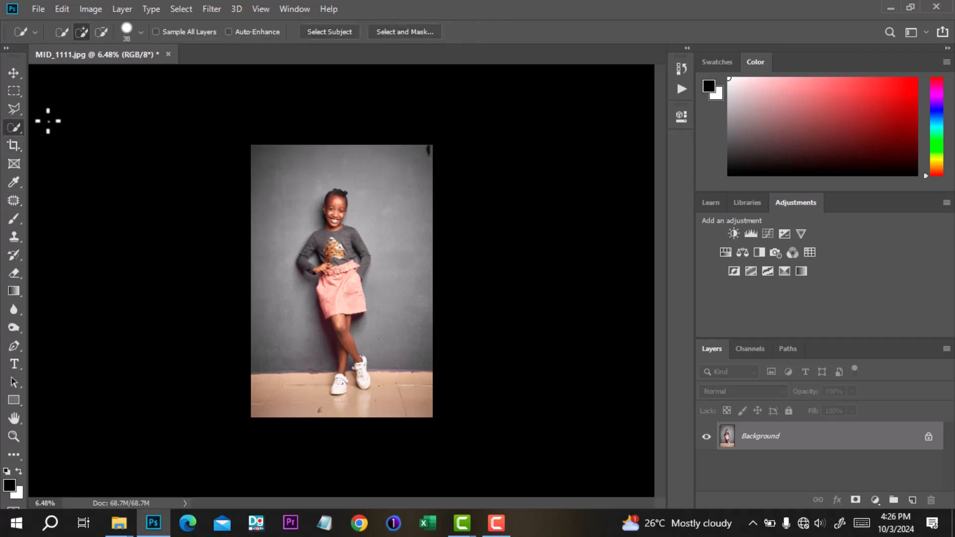
click(392, 31)
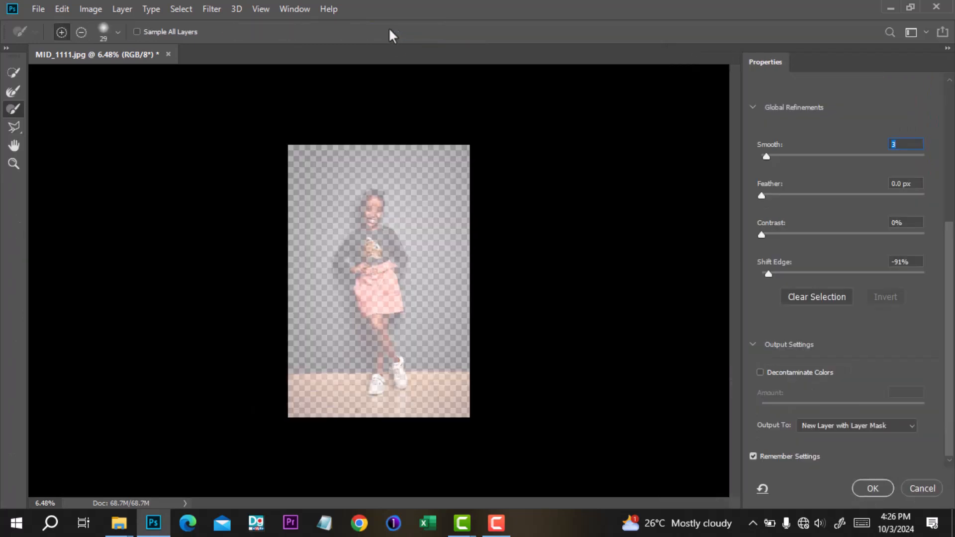
drag(946, 297, 947, 140)
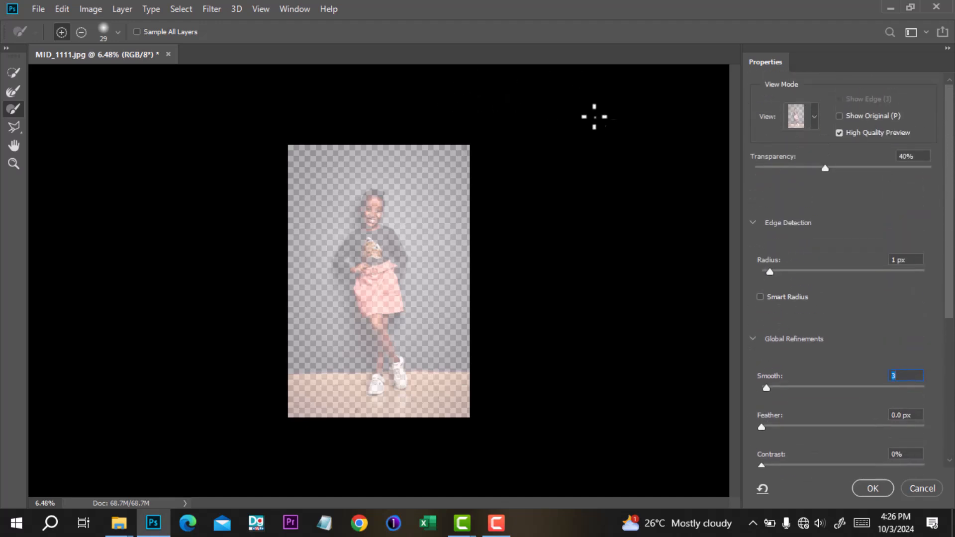
click(814, 116)
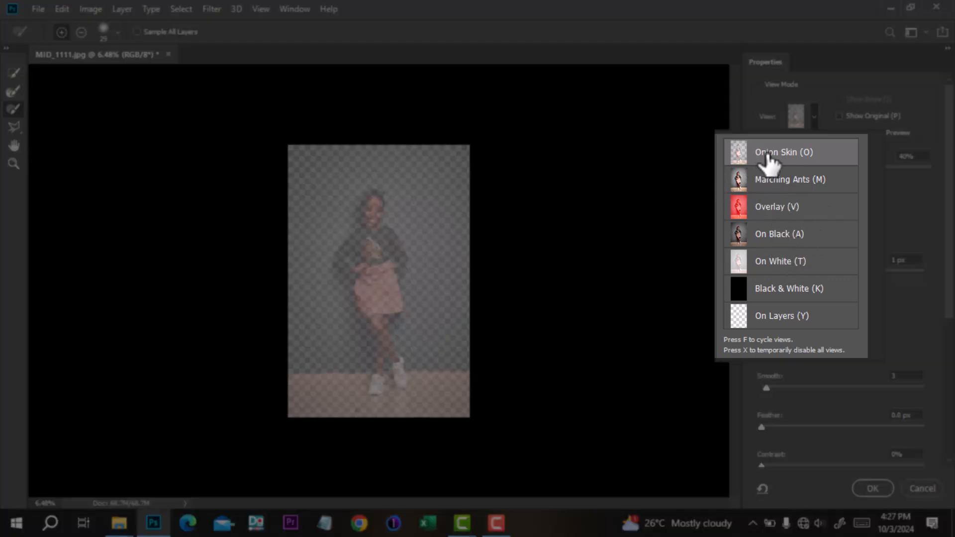
click(847, 163)
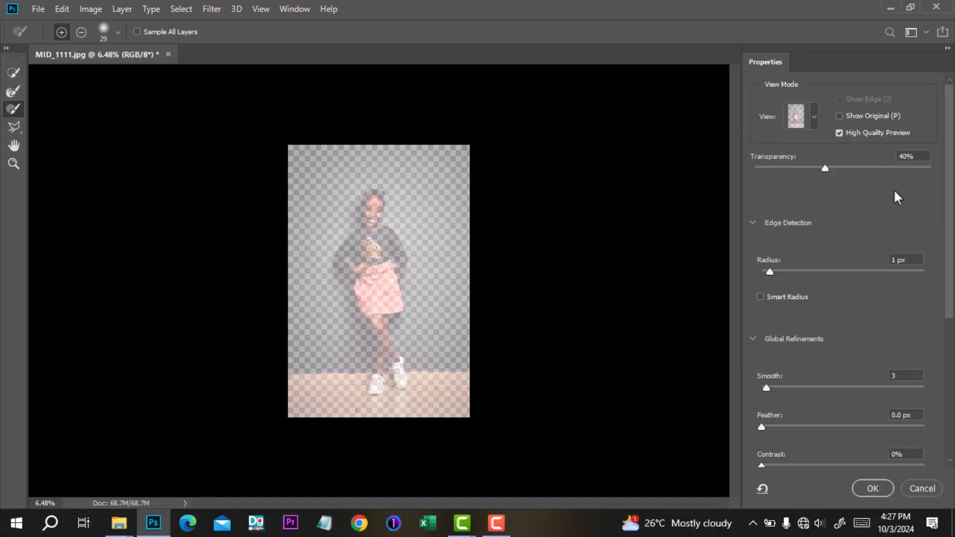
drag(826, 167, 827, 167)
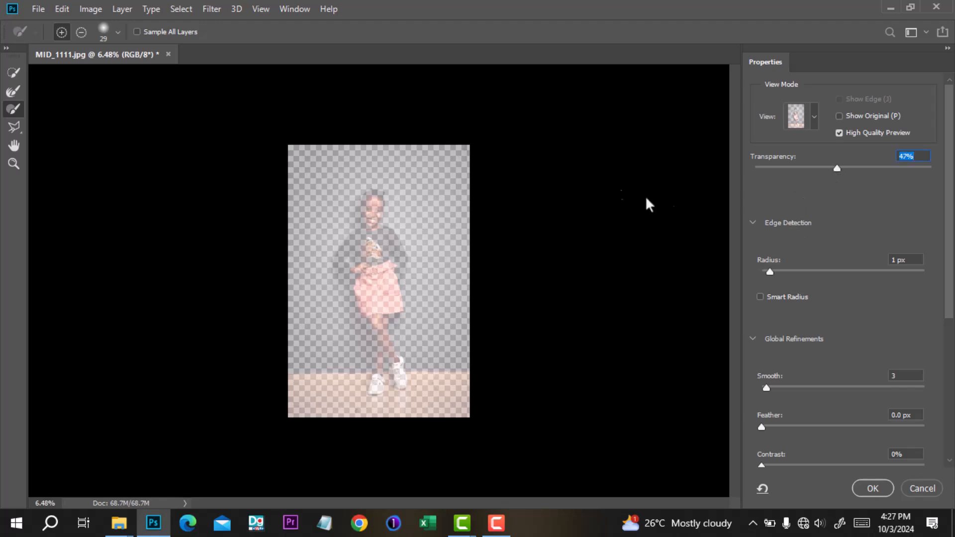
click(14, 71)
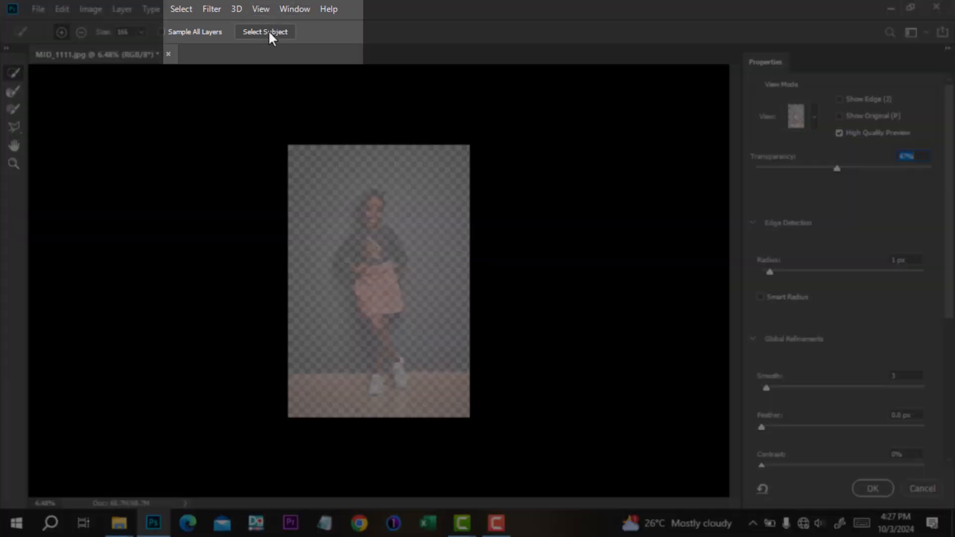
click(266, 32)
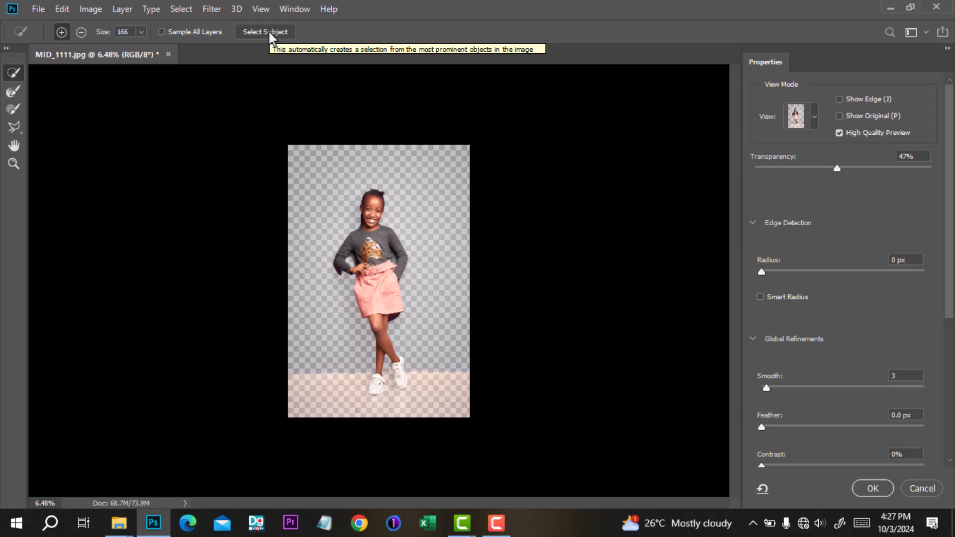
- Subtract the leftover shadow below the elbow on the photo's left side from the selection with the Polygonal Lasso
scroll(341, 202, up, 5)
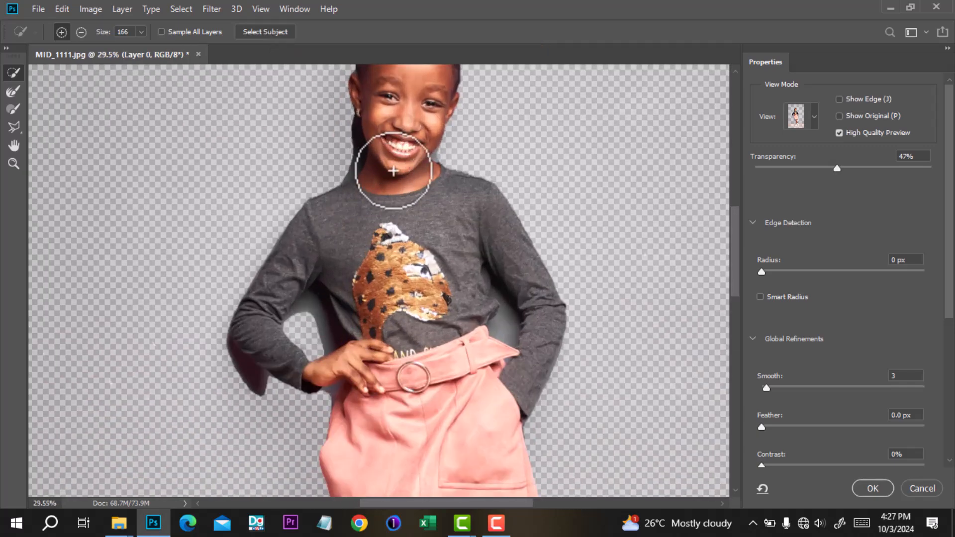
scroll(392, 171, down, 2)
scroll(396, 198, up, 2)
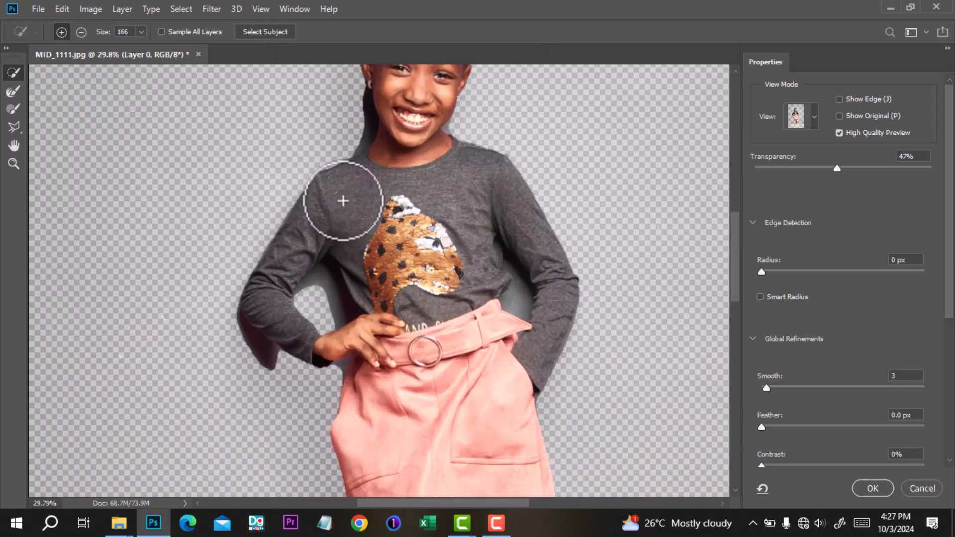
click(17, 128)
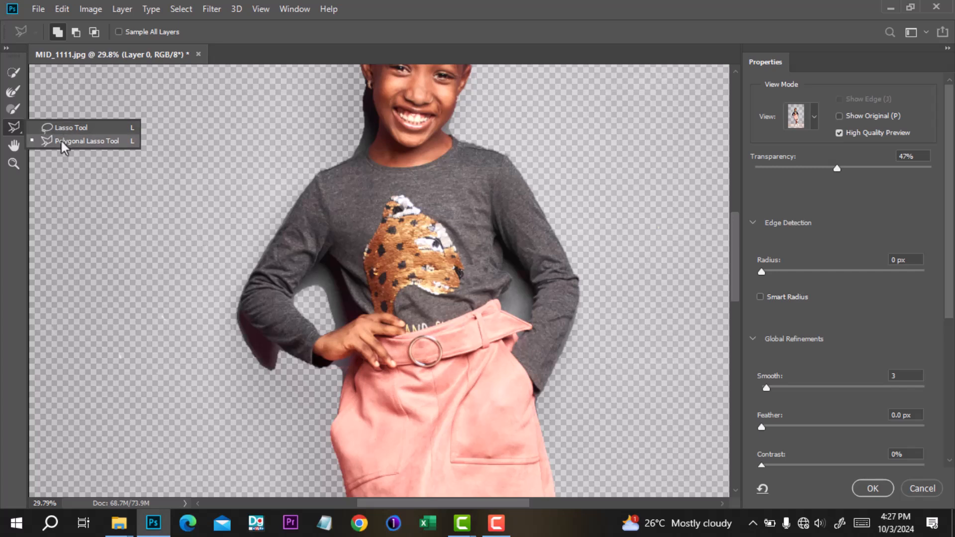
click(19, 127)
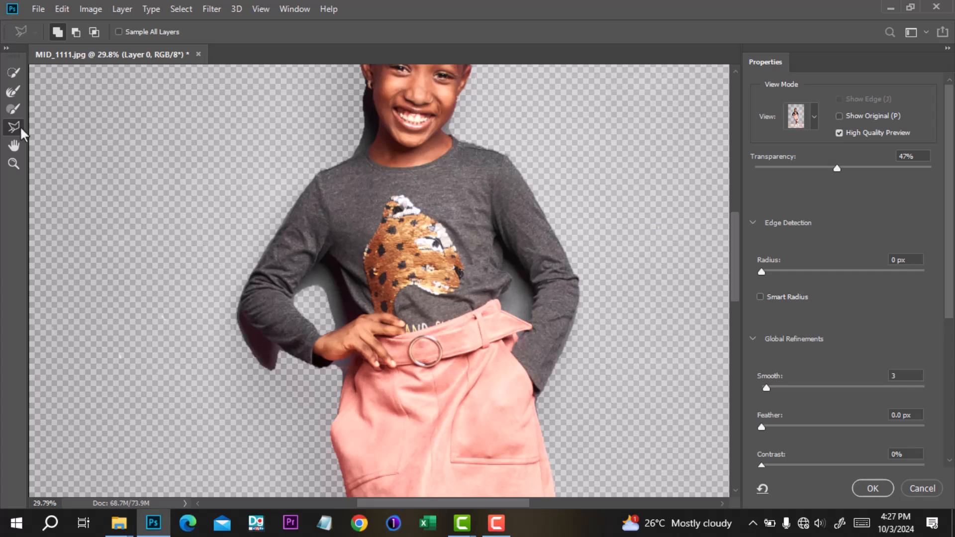
drag(290, 261, 364, 217)
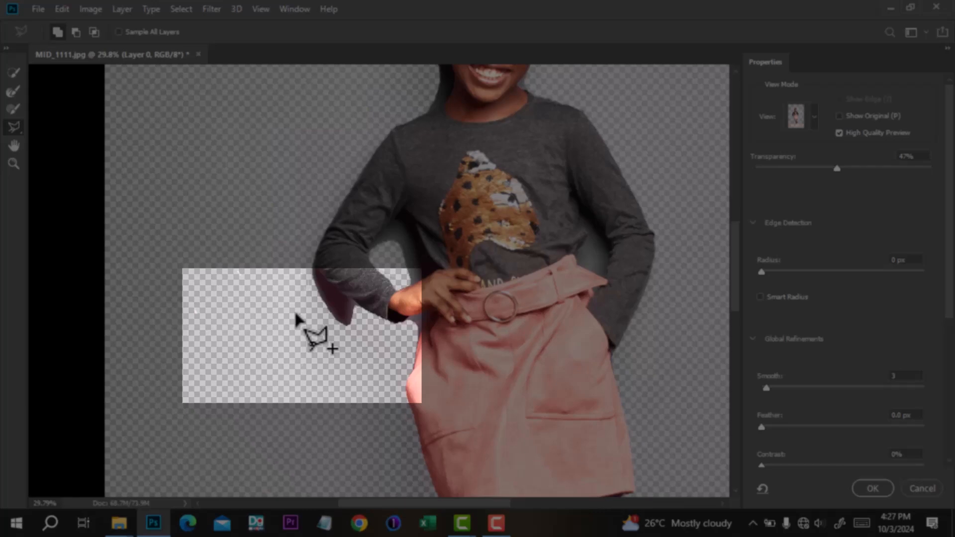
key(alt)
key(alt)
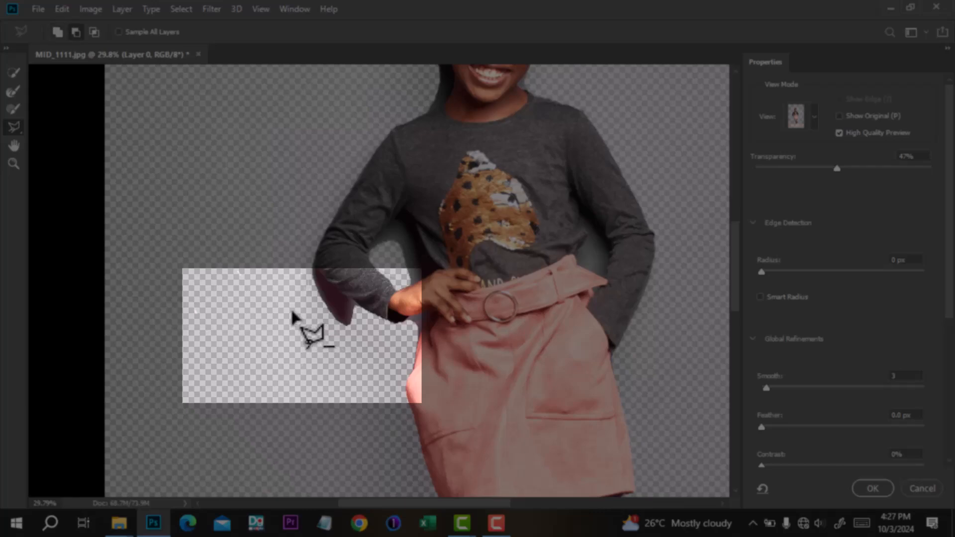
mouse_move(281, 310)
mouse_down()
mouse_move(332, 412)
mouse_move(380, 371)
mouse_move(367, 312)
mouse_move(322, 276)
mouse_move(306, 242)
mouse_move(272, 251)
mouse_up()
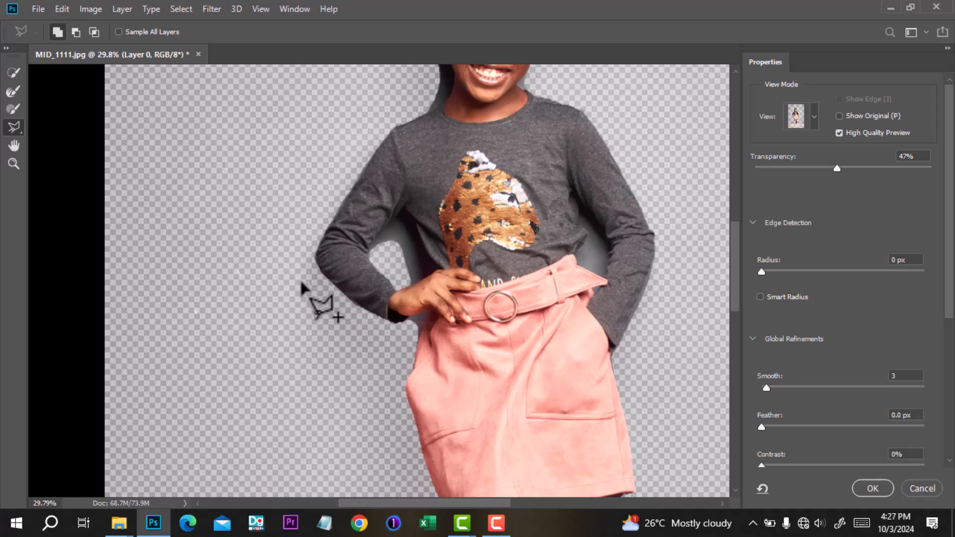
- Subtract the background between the torso and the bent arm on the photo's left side from the selection
scroll(322, 328, down, 1)
scroll(363, 221, up, 1)
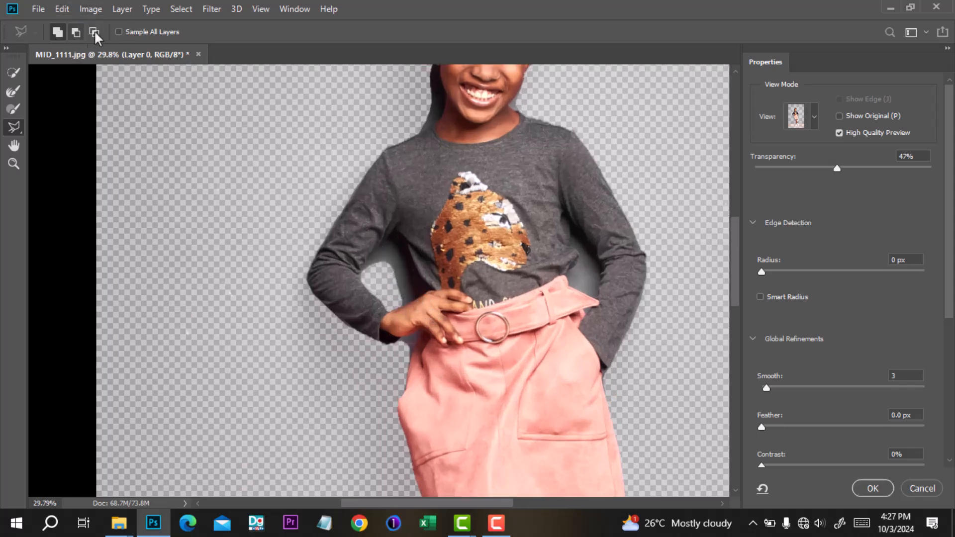
scroll(397, 291, up, 3)
key(alt)
click(407, 321)
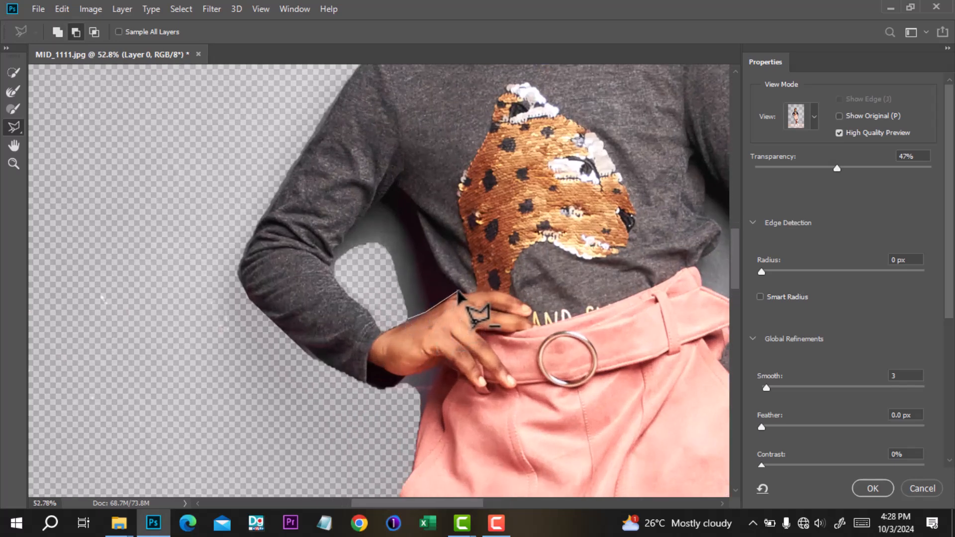
click(457, 291)
click(418, 205)
click(395, 187)
click(366, 214)
click(341, 242)
click(334, 263)
click(338, 276)
double_click(364, 287)
- Subtract the small patch of background between the wrist and the skirt, below the hand on the waist
scroll(388, 373, down, 1)
scroll(401, 386, up, 2)
click(400, 379)
click(426, 316)
click(409, 326)
click(386, 333)
click(376, 349)
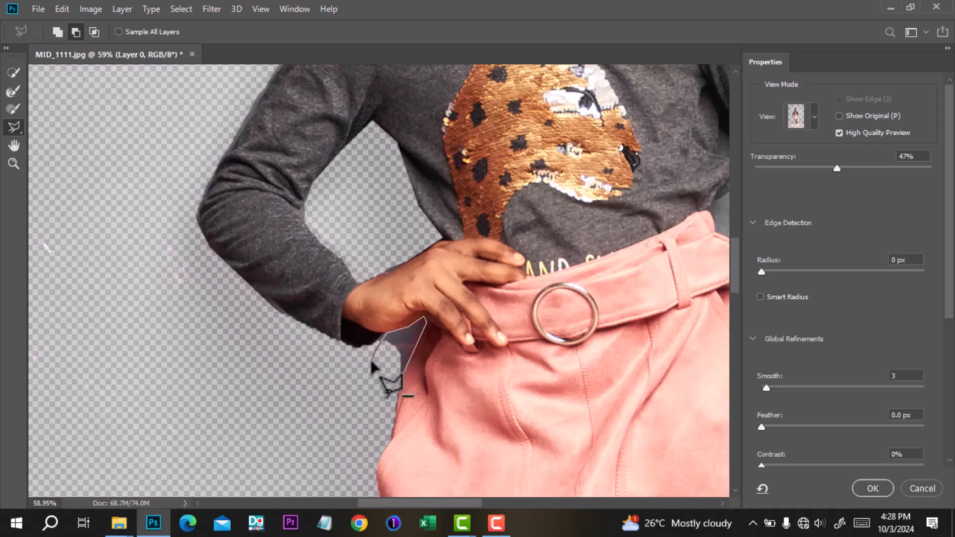
double_click(371, 342)
- Subtract the background enclosed between the waist and the arm on the photo's right side from the selection
scroll(373, 323, down, 4)
scroll(529, 284, up, 4)
click(499, 285)
click(502, 263)
click(463, 197)
click(441, 183)
click(432, 225)
click(451, 238)
click(454, 248)
click(453, 262)
click(426, 286)
click(489, 336)
double_click(494, 291)
- Subtract the background fringe along the outer edge of the forearm on the photo's right side
alt+click(609, 360)
click(609, 380)
click(567, 455)
click(546, 473)
click(520, 469)
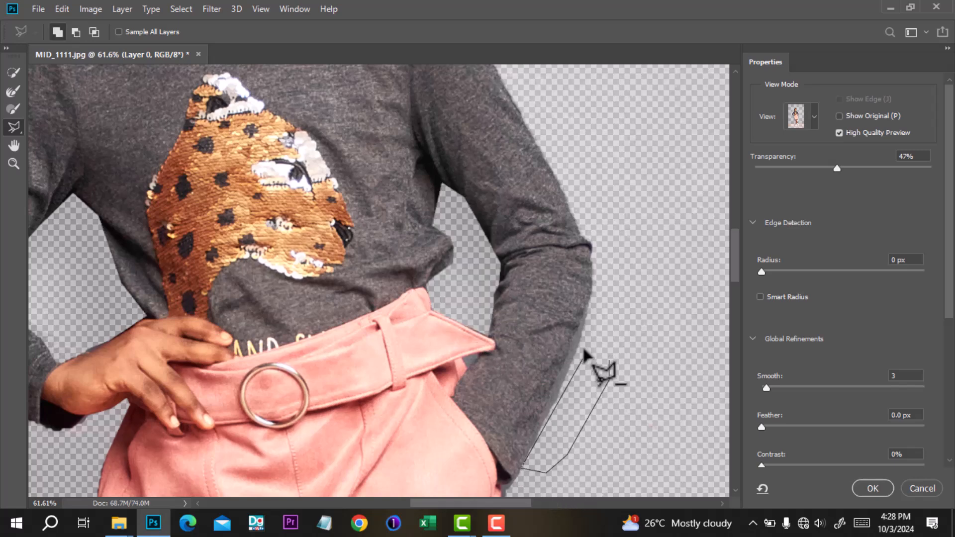
double_click(611, 269)
- Subtract the dark shadow beside the neck, below the ear on the photo's left side, from the selection
scroll(611, 269, down, 8)
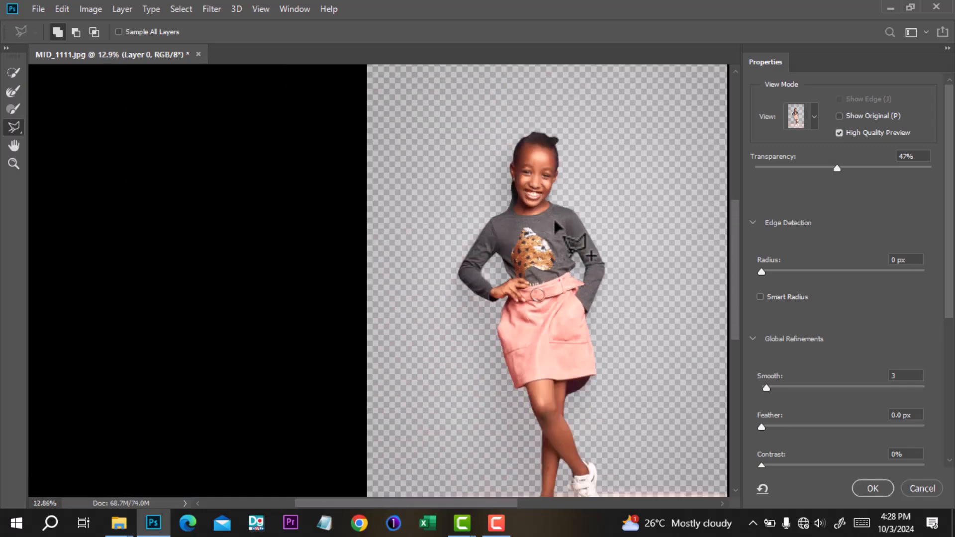
scroll(555, 226, up, 8)
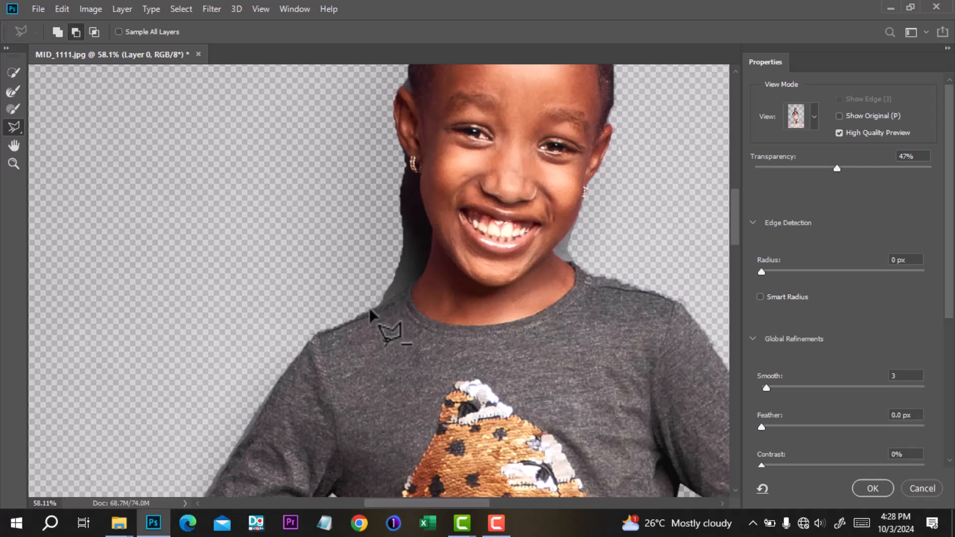
click(380, 303)
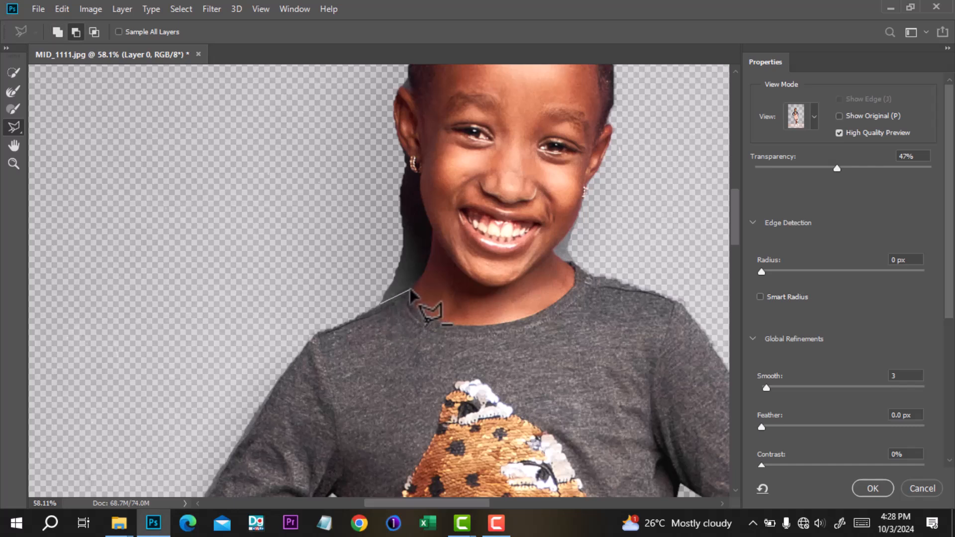
click(425, 274)
click(432, 230)
click(396, 153)
double_click(363, 180)
- Subtract the background shadow between the jaw and shoulder on the photo's right side from the selection
scroll(694, 207, up, 3)
click(619, 250)
click(583, 286)
click(523, 280)
click(508, 268)
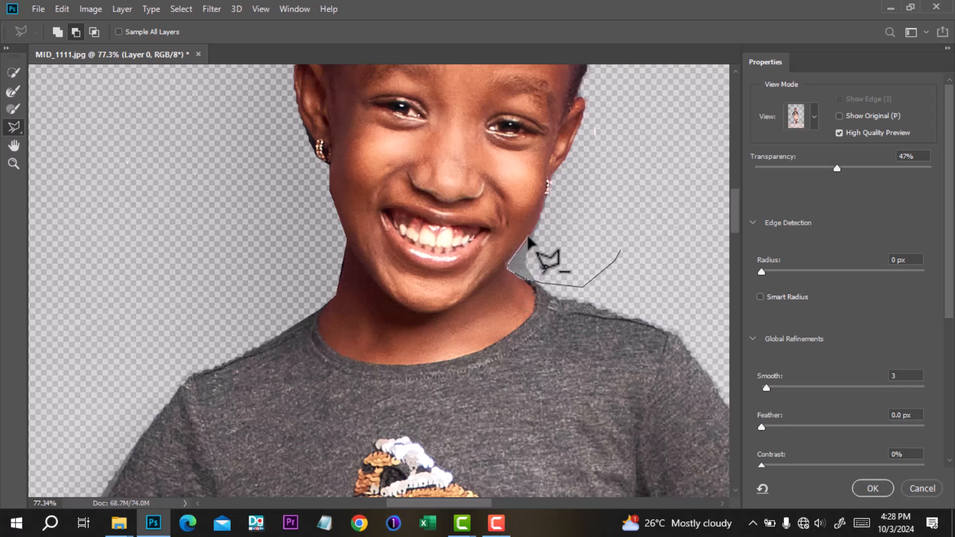
click(567, 193)
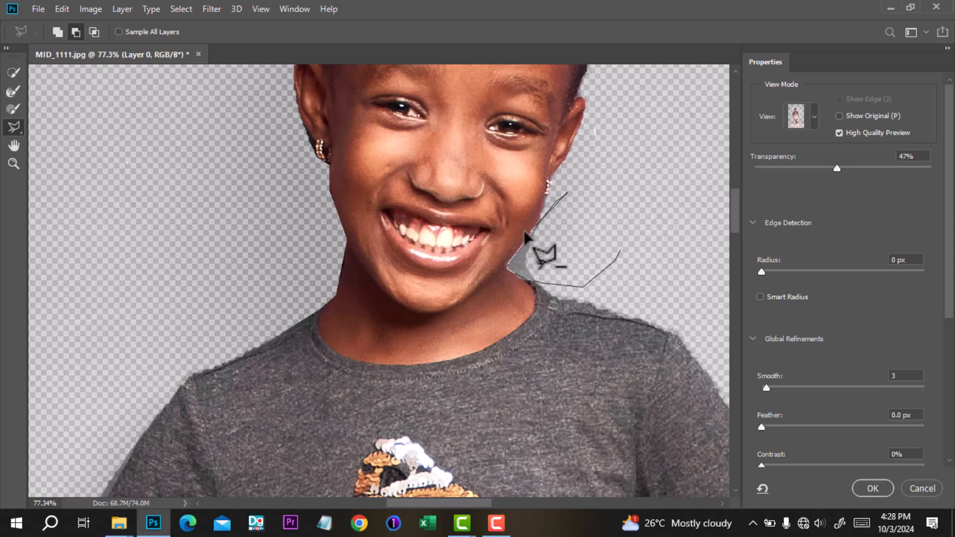
double_click(575, 238)
- Subtract the dark shadow under the skirt hem, beside the leg on the photo's right side, from the selection
scroll(567, 241, down, 10)
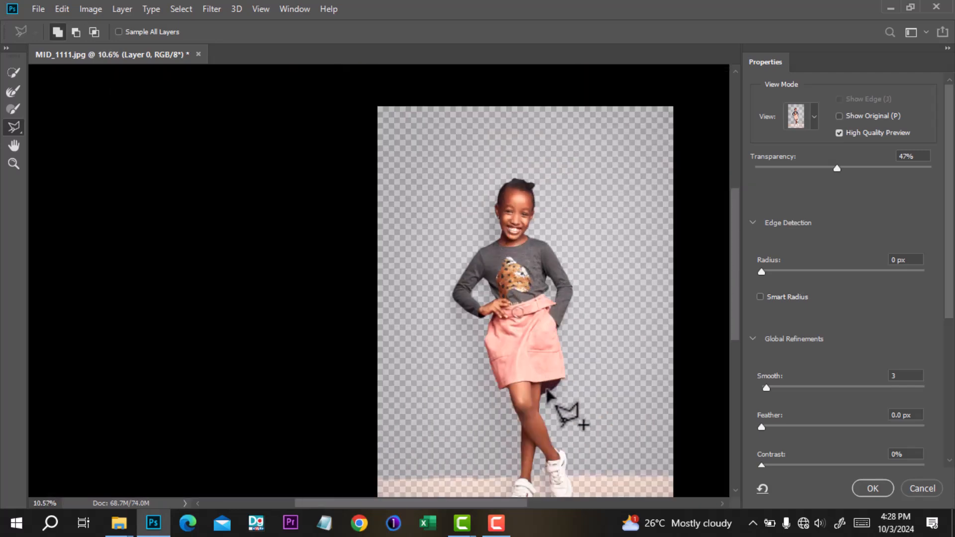
scroll(550, 392, up, 10)
alt+click(597, 363)
click(596, 386)
click(557, 440)
click(502, 431)
click(511, 371)
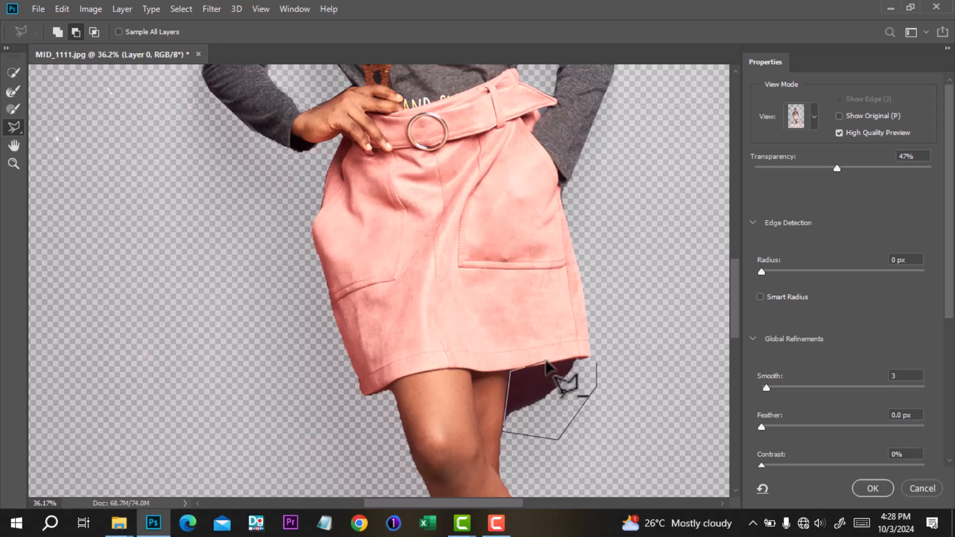
click(594, 366)
- Subtract the small patch of background between the hair and the top of the ear on the photo's left side
scroll(432, 377, down, 10)
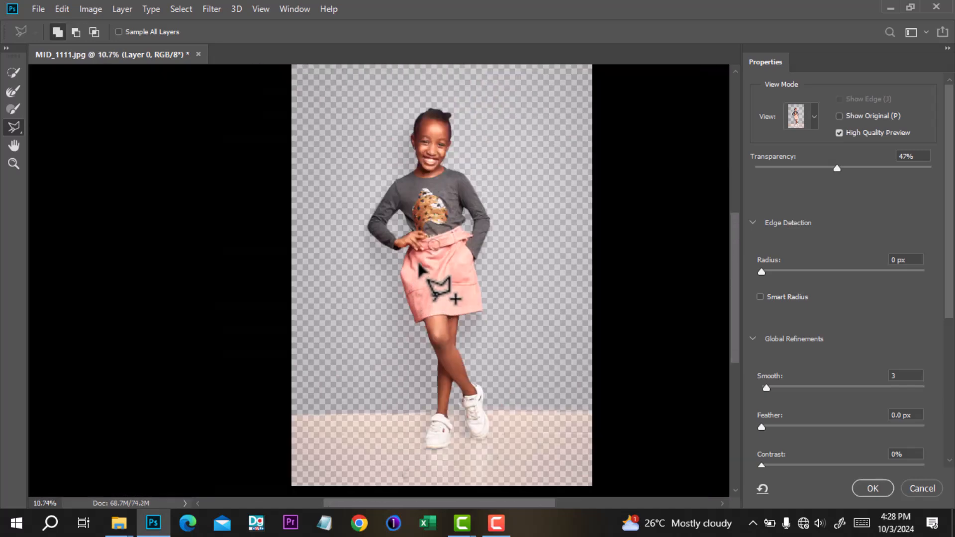
drag(419, 264, 441, 179)
drag(461, 133, 468, 209)
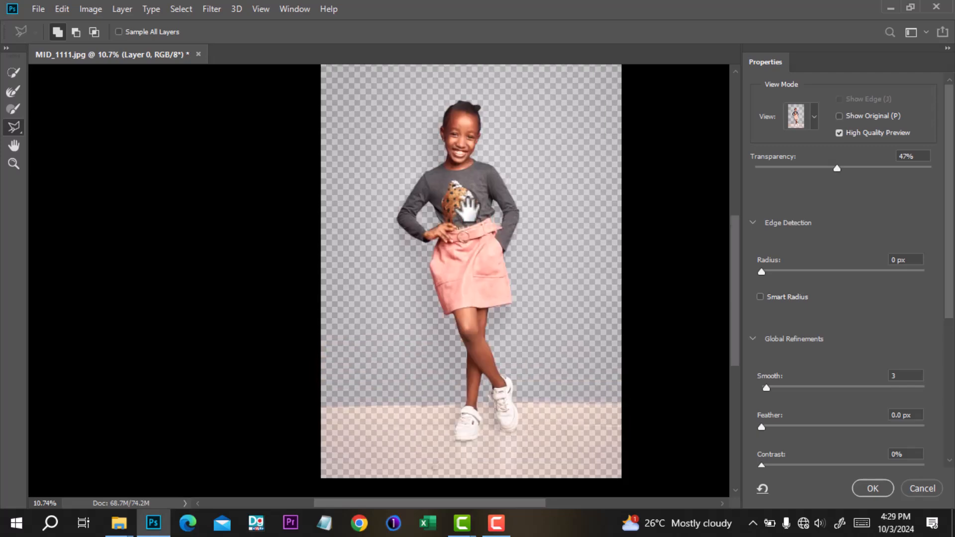
scroll(475, 110, up, 8)
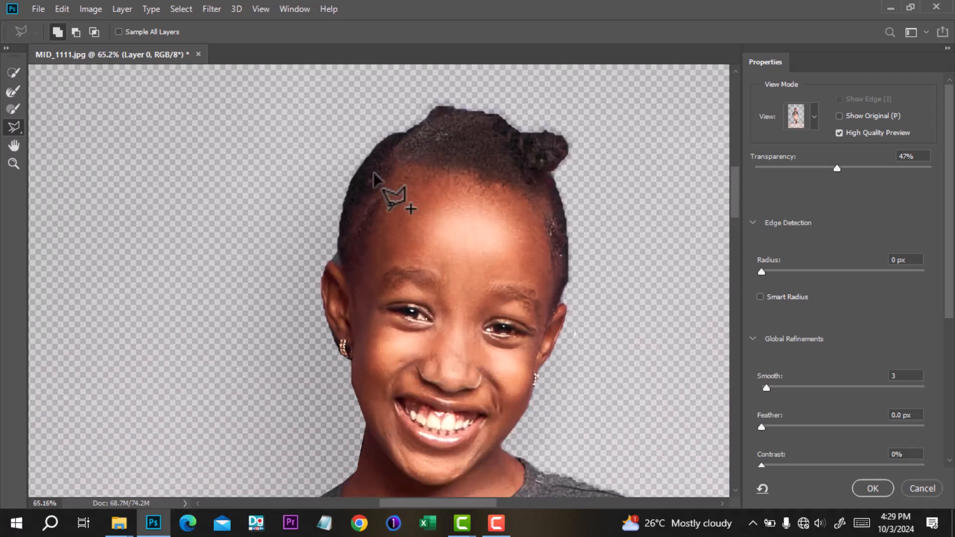
scroll(343, 247, up, 3)
click(341, 266)
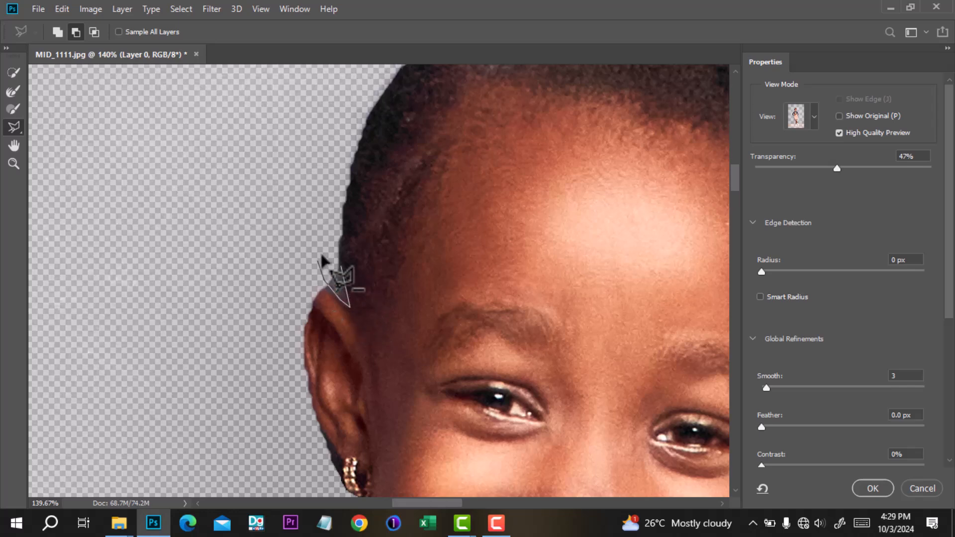
- Set the edge detection radius to 1 px
scroll(331, 254, down, 5)
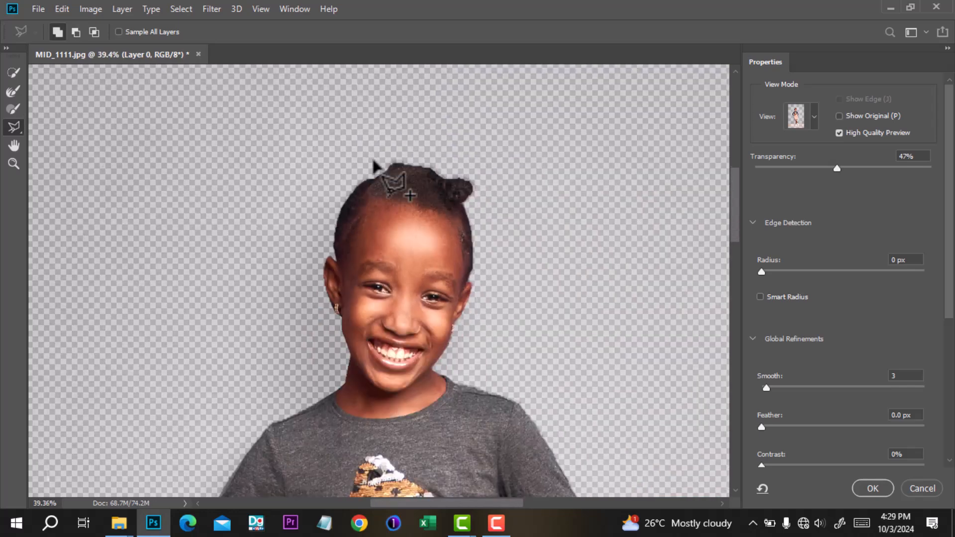
scroll(469, 196, down, 4)
scroll(472, 230, down, 1)
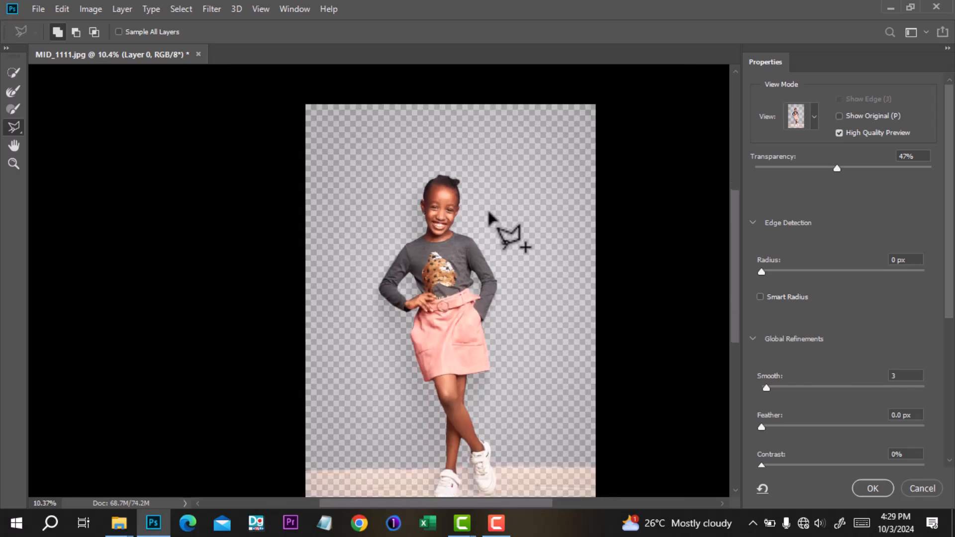
drag(485, 279, 517, 291)
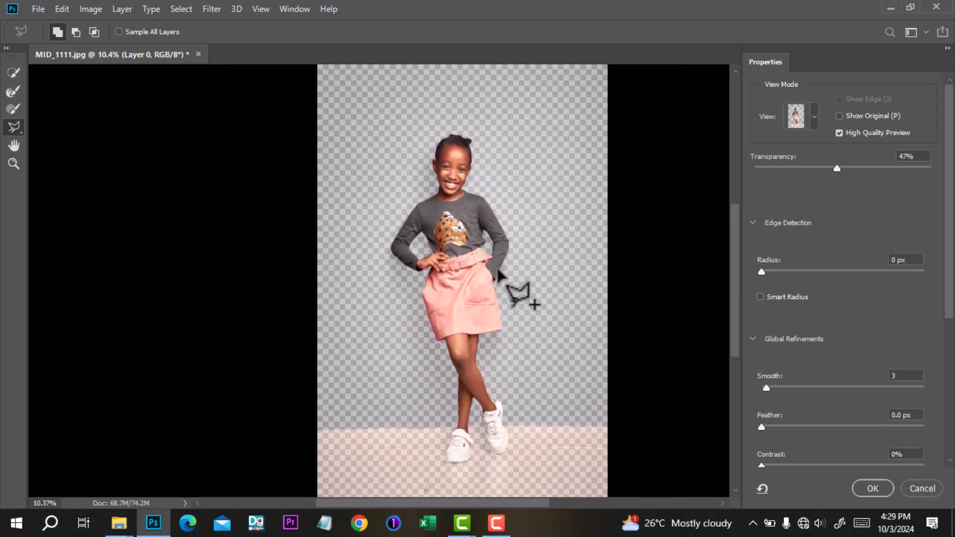
click(762, 271)
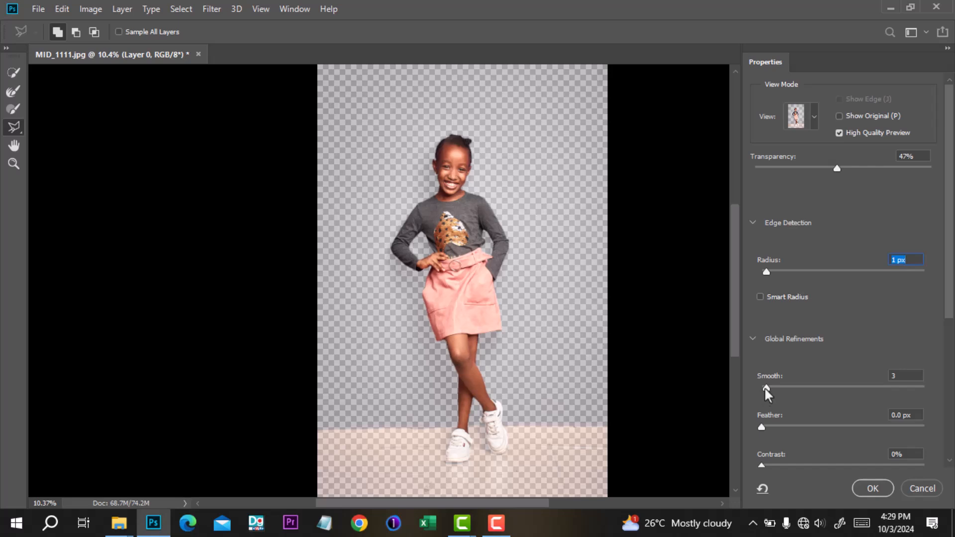
- Output the refined selection as New Layer with Layer Mask and apply Select and Mask
drag(942, 306, 953, 415)
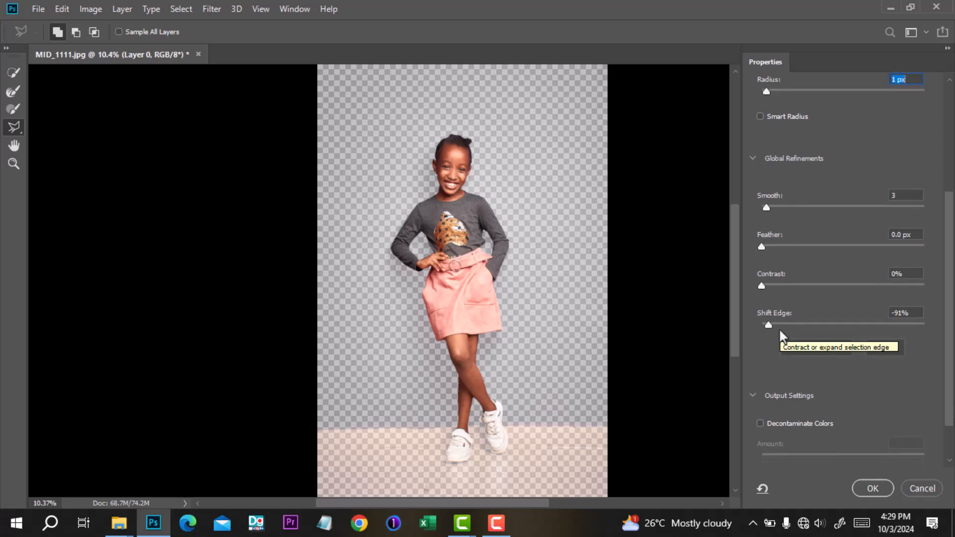
drag(947, 343, 951, 374)
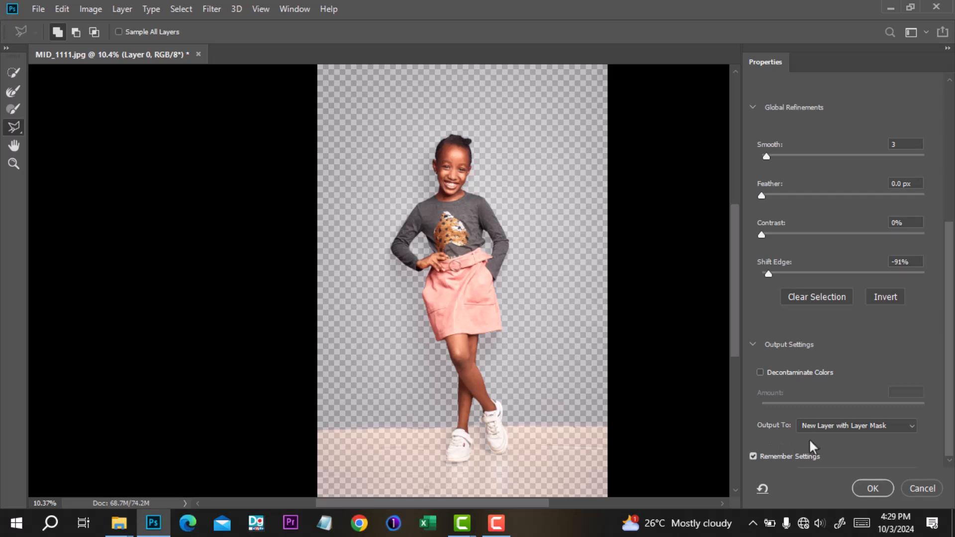
click(869, 425)
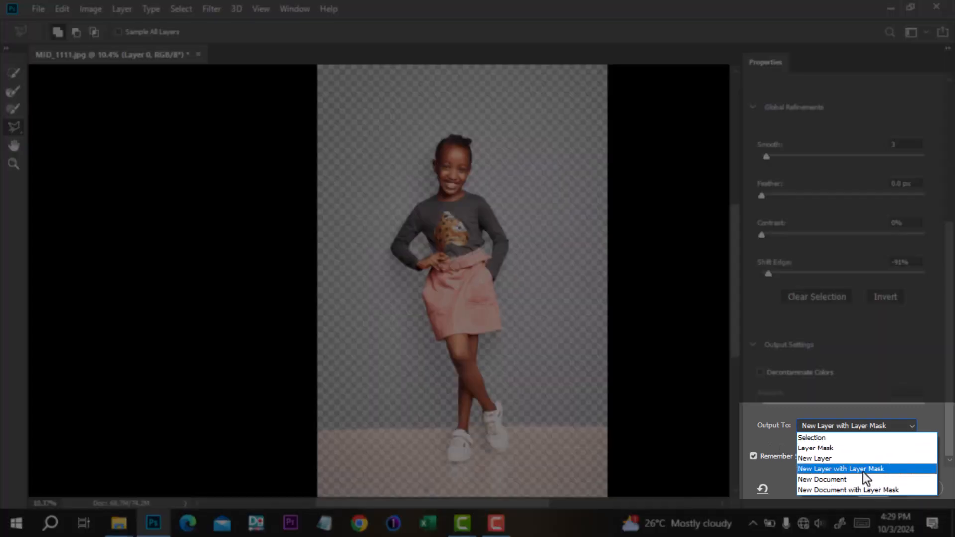
click(864, 468)
click(873, 484)
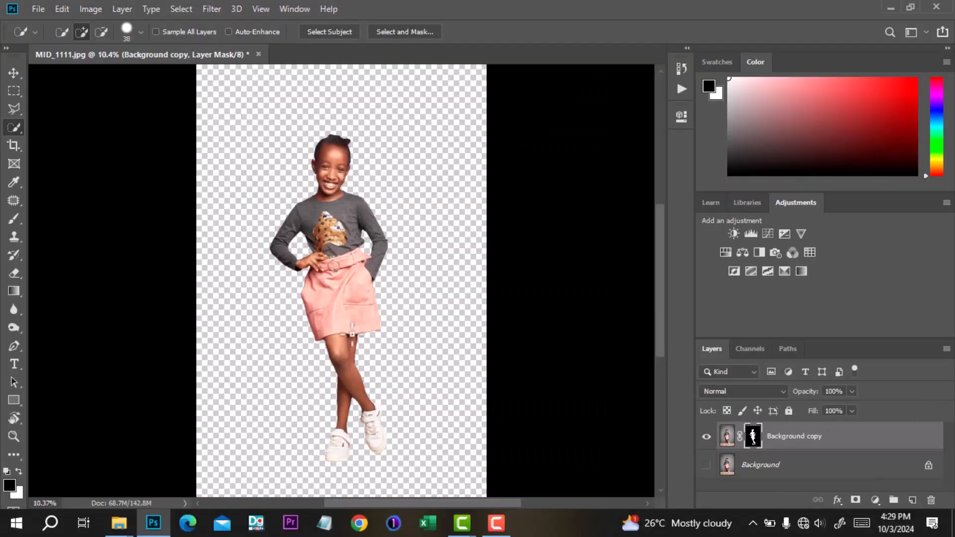
- Examine the cutout's edges over the whole figure and closely around the head and face
scroll(384, 237, down, 2)
scroll(366, 187, up, 3)
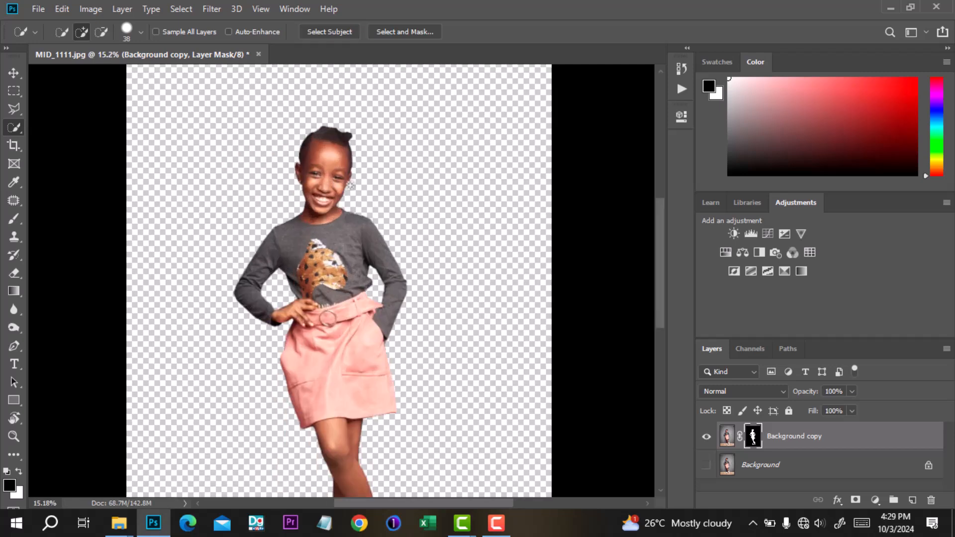
scroll(450, 193, down, 2)
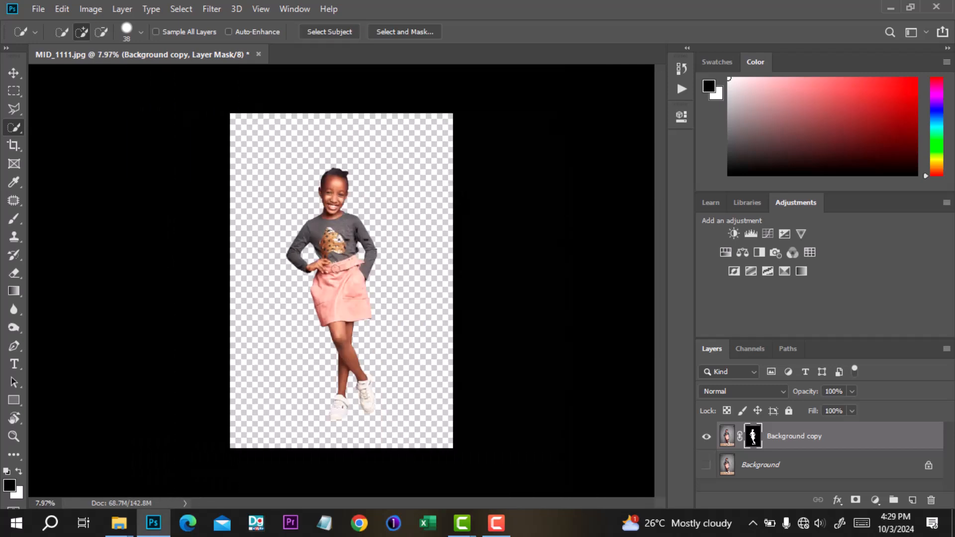
scroll(348, 151, up, 4)
scroll(305, 157, up, 5)
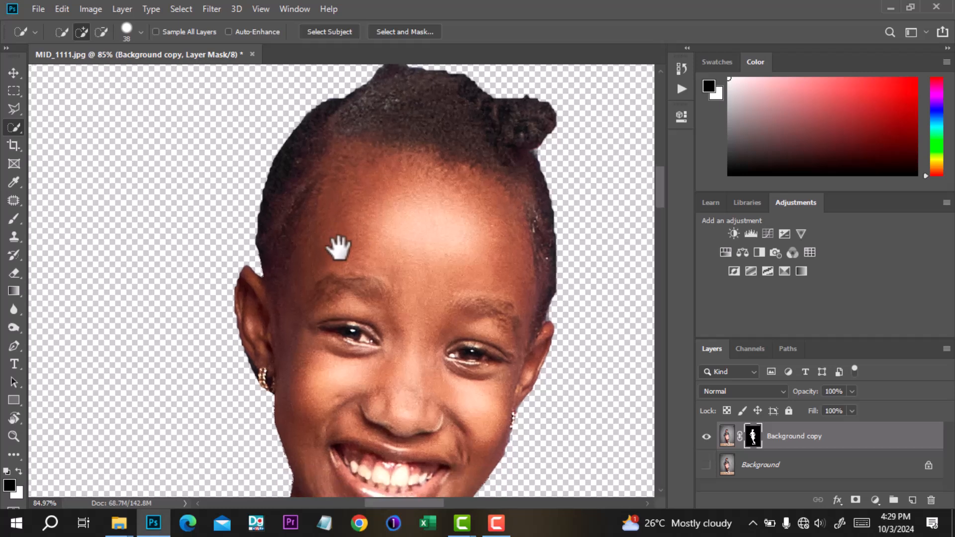
drag(338, 247, 350, 234)
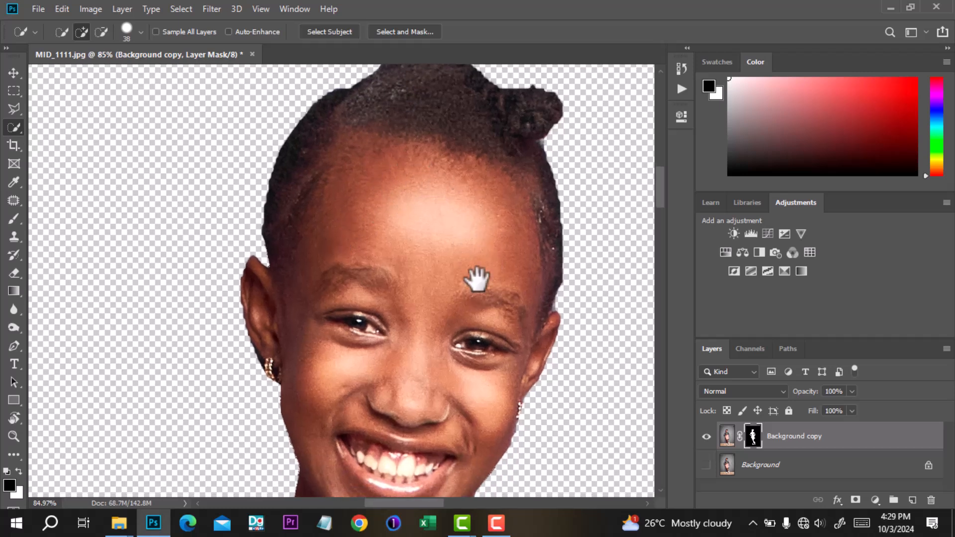
drag(475, 281, 480, 233)
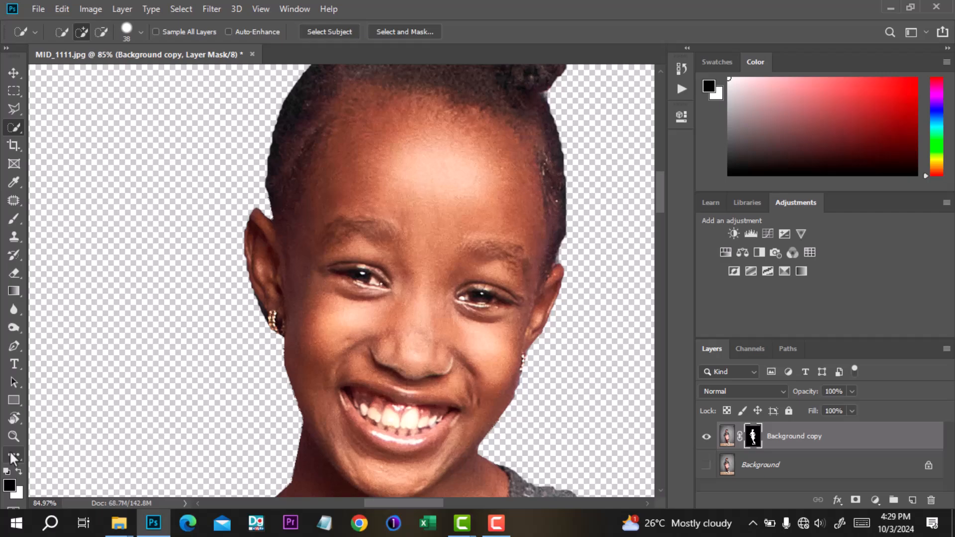
- Paint white on the layer mask with a 13 px soft brush to restore the outer ear edge on the photo's left side
click(10, 486)
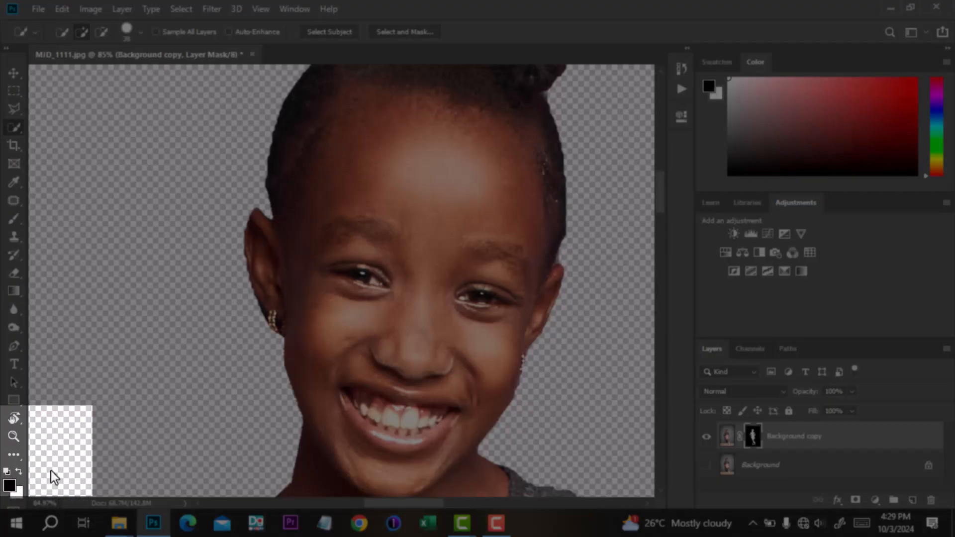
key(x)
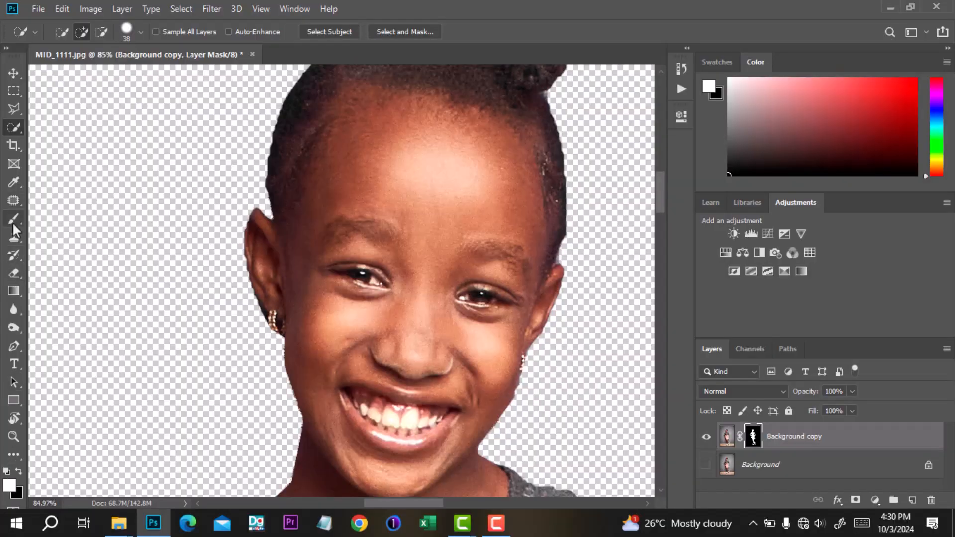
click(14, 219)
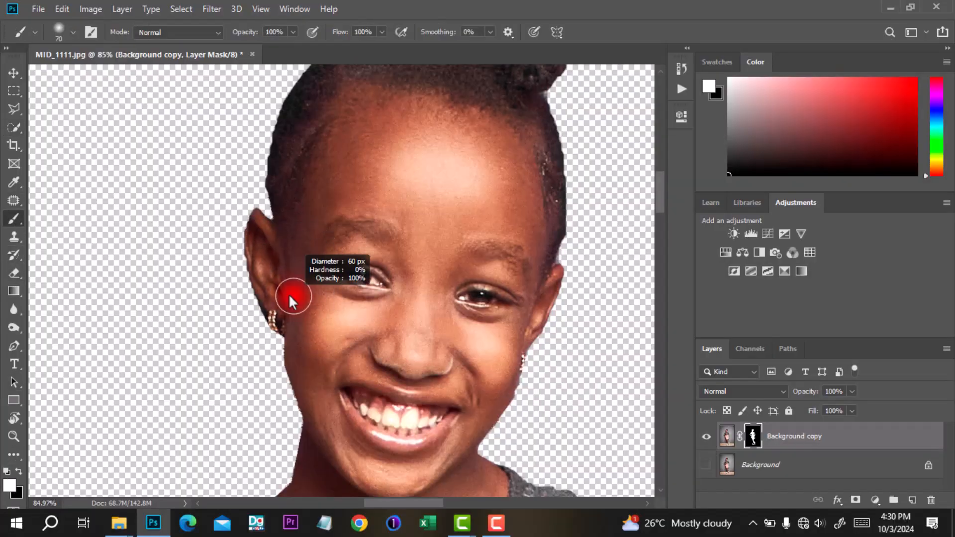
scroll(231, 258, up, 8)
drag(275, 271, 263, 268)
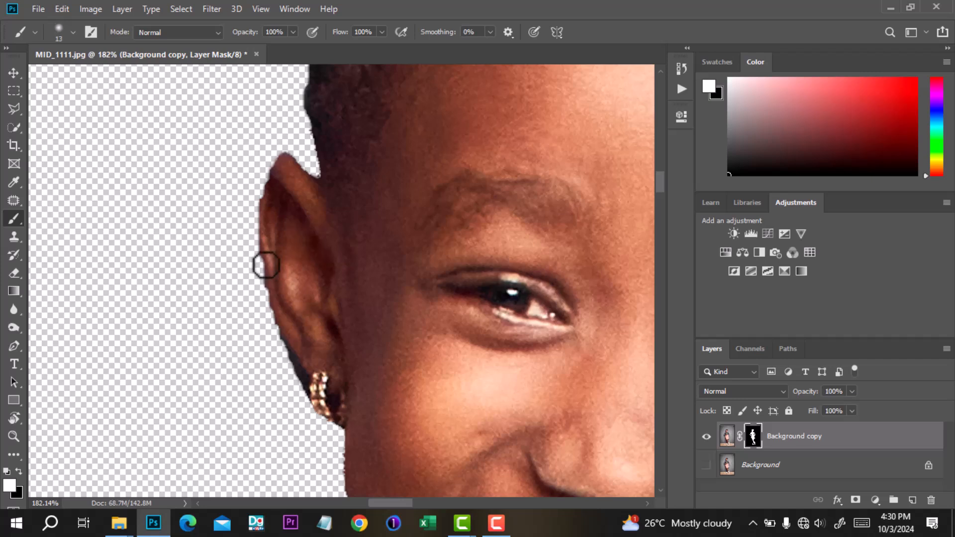
scroll(263, 268, up, 1)
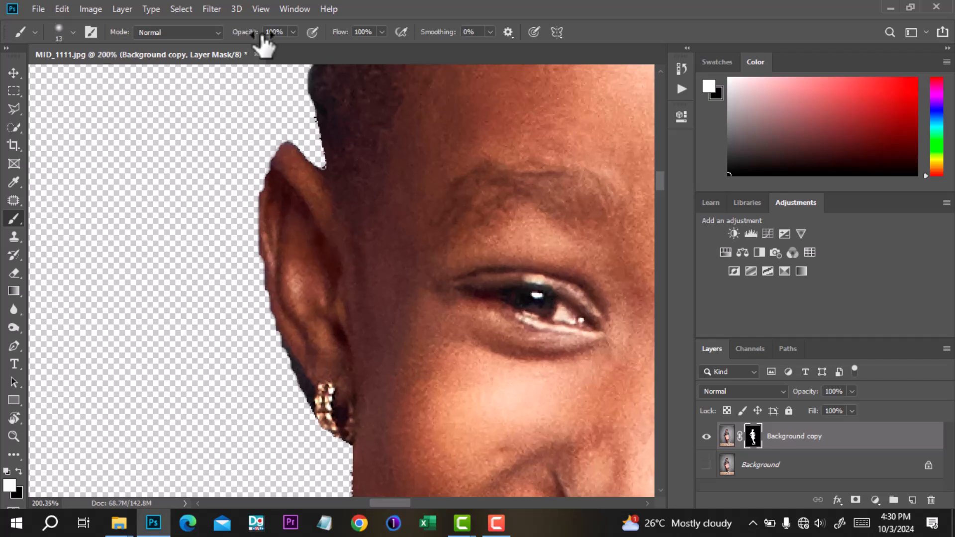
mouse_move(301, 277)
mouse_down()
mouse_move(268, 277)
mouse_move(266, 254)
mouse_move(285, 343)
mouse_up()
mouse_move(269, 201)
mouse_down()
mouse_move(267, 164)
mouse_move(284, 147)
mouse_move(301, 149)
mouse_up()
drag(311, 296, 296, 164)
- Paint black on the layer mask with an 8 px brush to hide the dark fringe behind the earlobe above the earring
scroll(294, 253, up, 2)
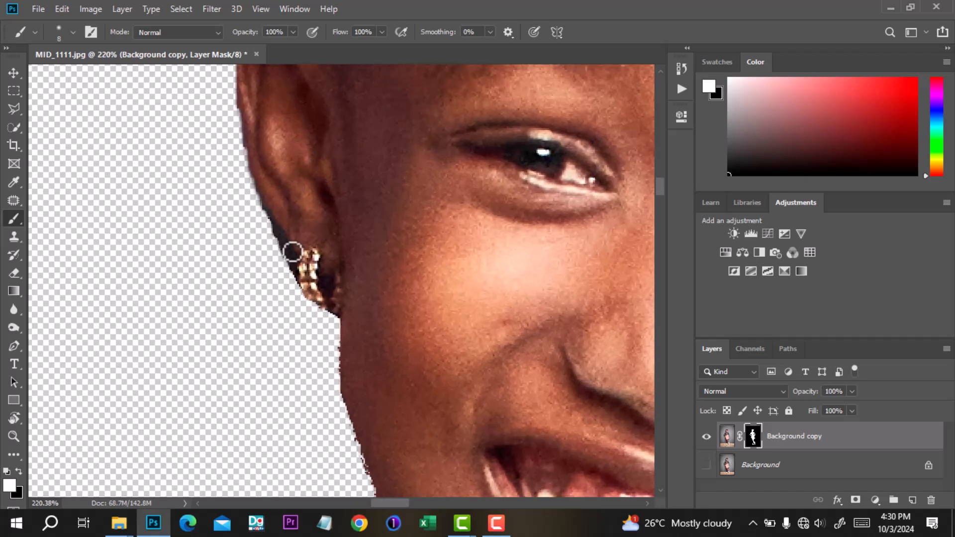
key(x)
mouse_move(287, 285)
mouse_down()
mouse_move(294, 256)
mouse_move(274, 239)
mouse_up()
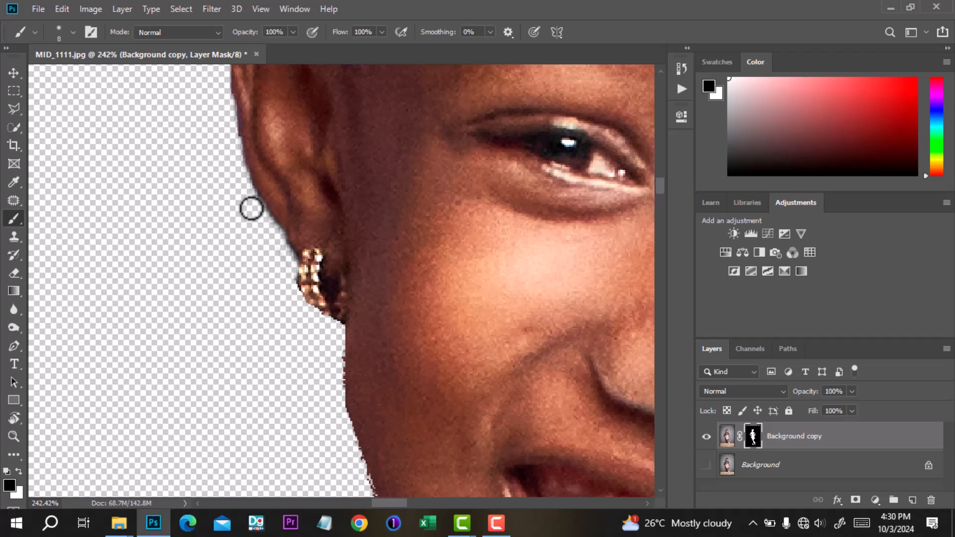
- Examine the masked edges around the ear on the photo's right side, down the body and across the whole figure
scroll(319, 255, down, 10)
scroll(479, 111, up, 5)
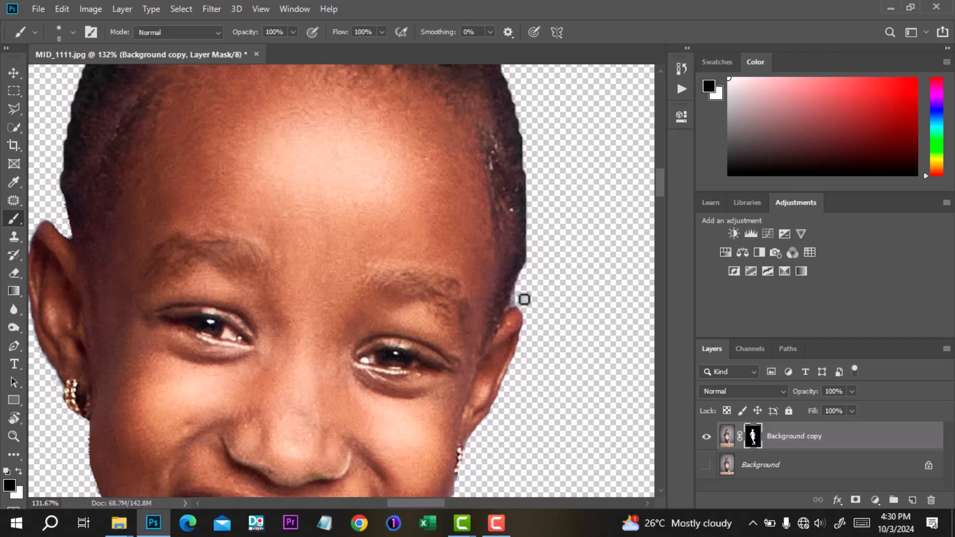
scroll(524, 299, up, 2)
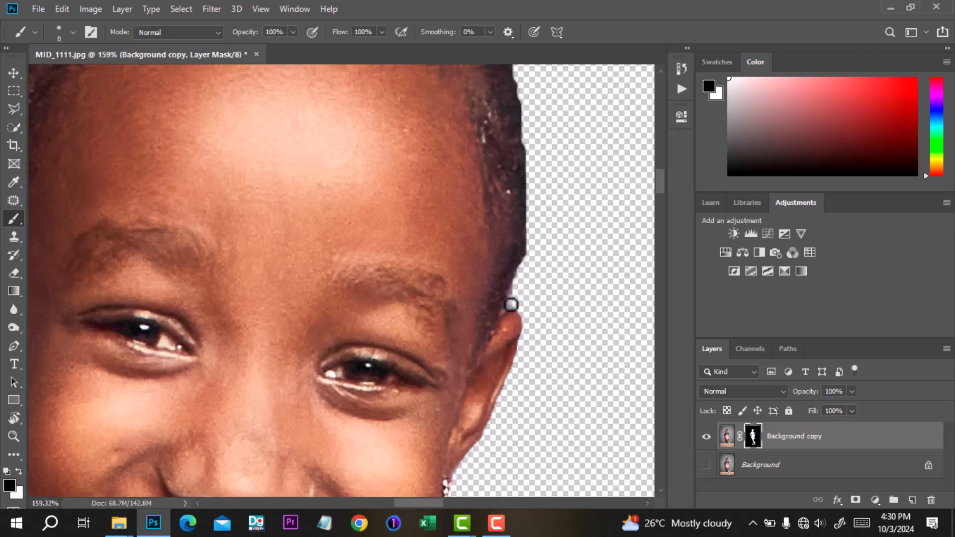
scroll(520, 276, down, 7)
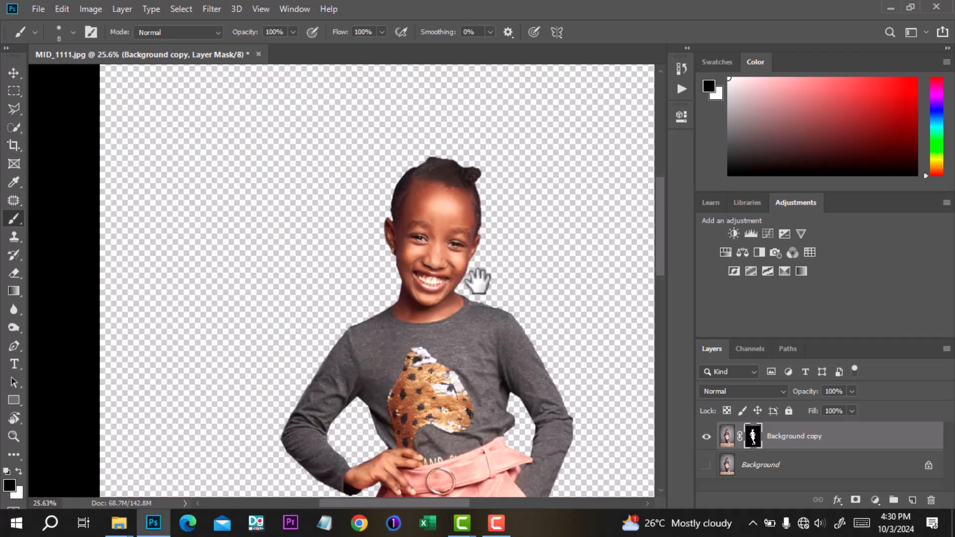
drag(479, 306, 457, 155)
drag(472, 273, 467, 153)
drag(476, 291, 461, 115)
drag(466, 312, 457, 243)
scroll(457, 243, down, 5)
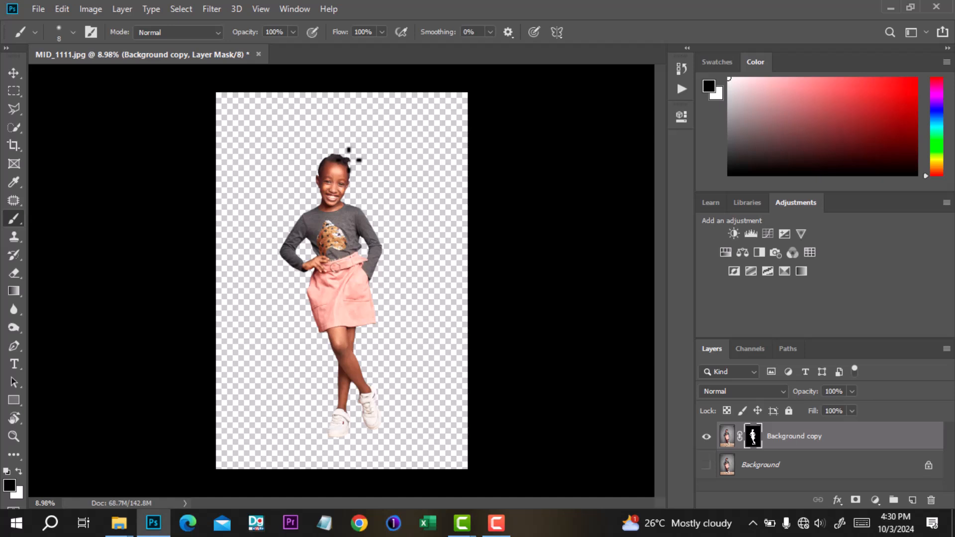
scroll(350, 155, down, 1)
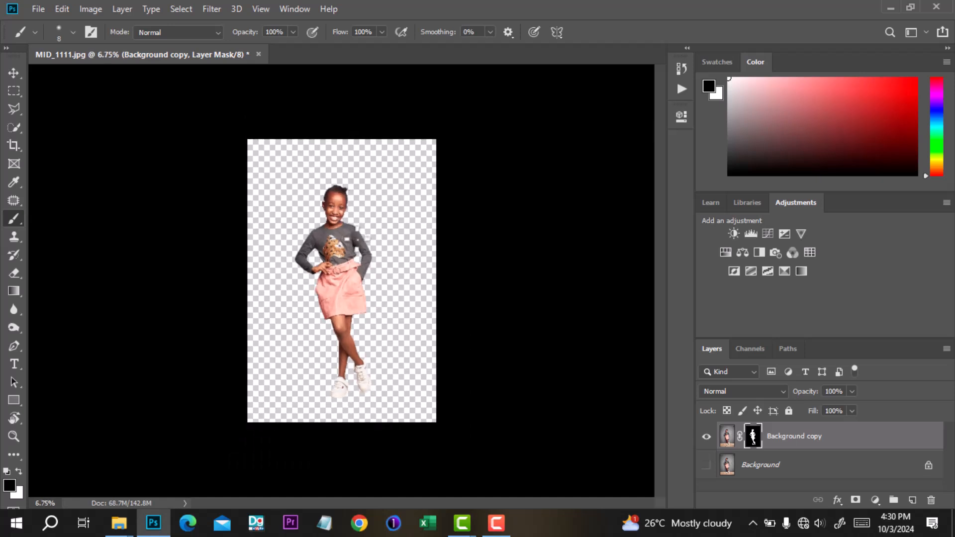
scroll(366, 231, up, 1)
scroll(362, 234, up, 1)
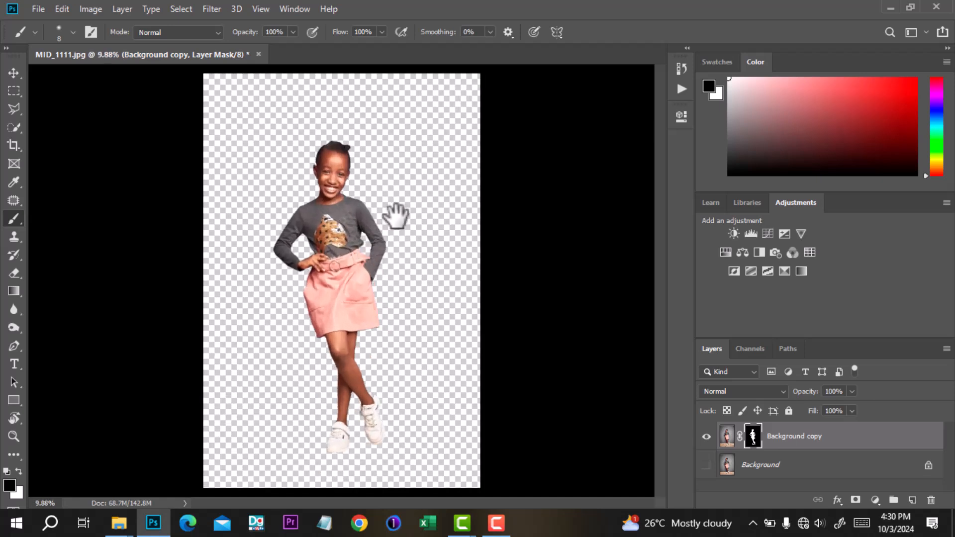
scroll(396, 215, down, 1)
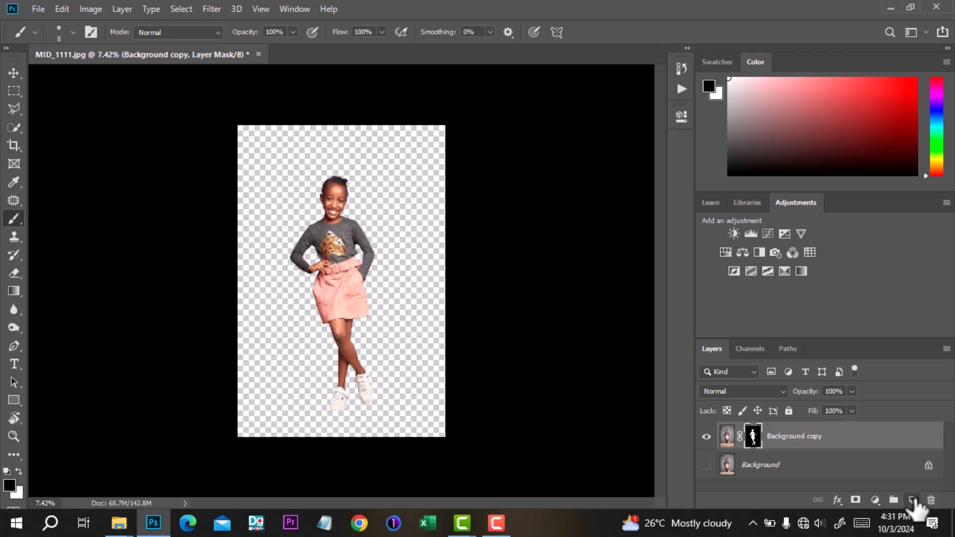
- Add a new layer above the cutout and load the Black, White preset for the Gradient tool
click(913, 500)
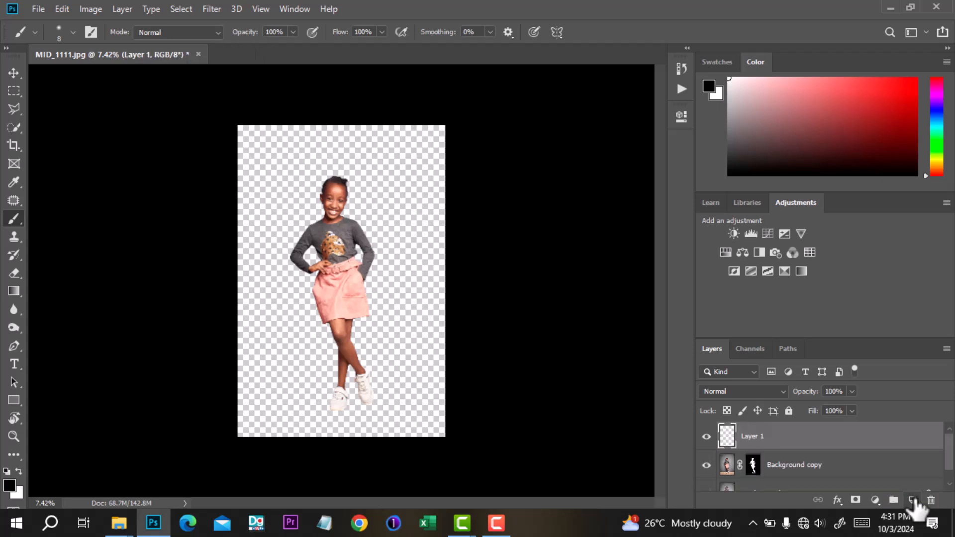
click(14, 293)
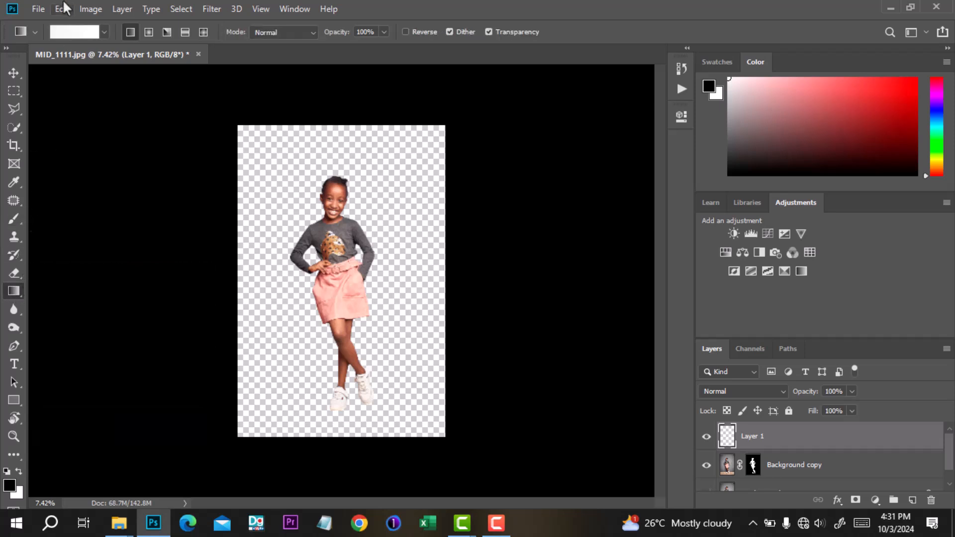
click(80, 32)
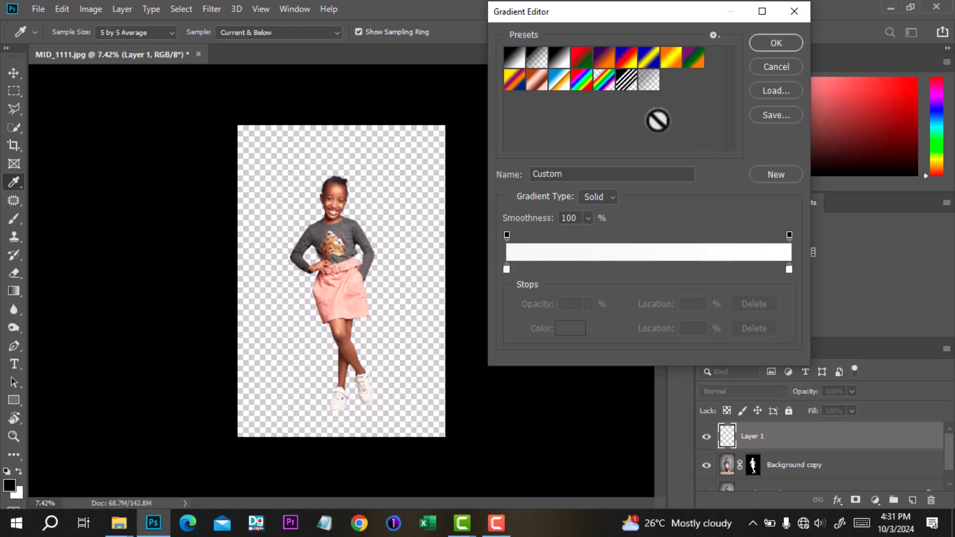
click(670, 59)
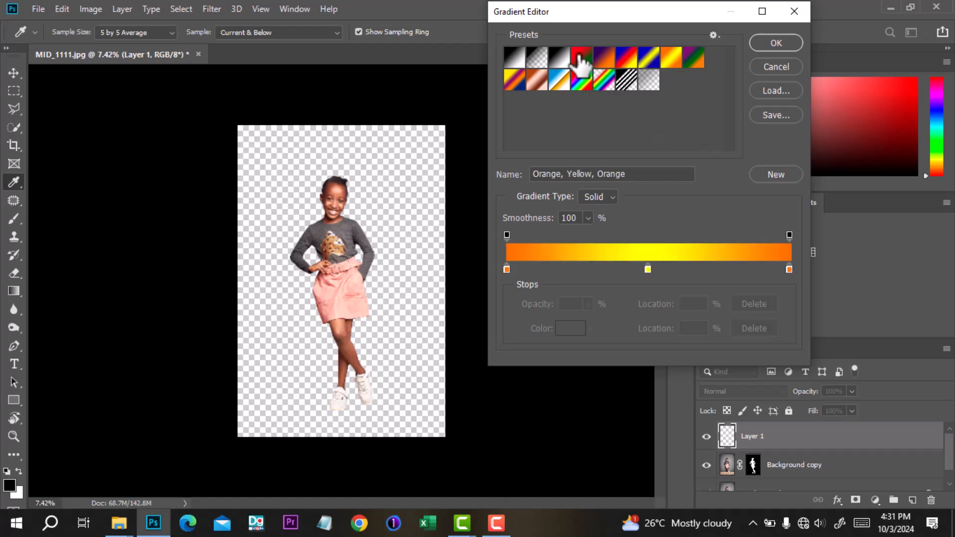
click(579, 59)
click(624, 58)
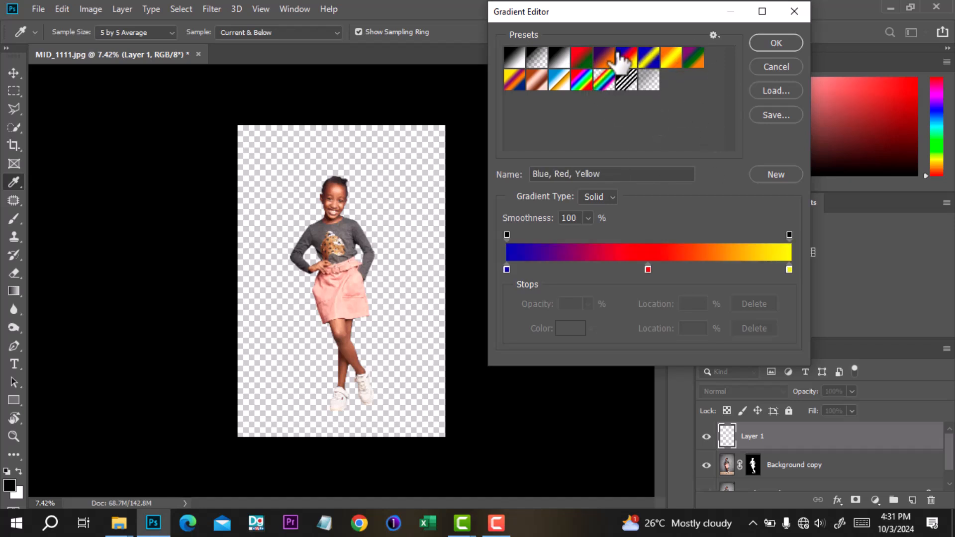
click(558, 63)
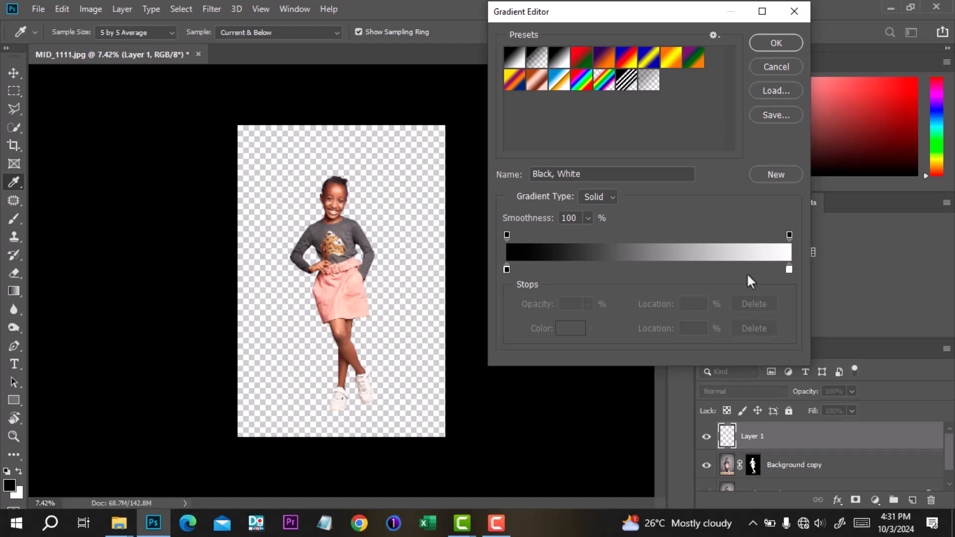
- Set the gradient's white end stop to #fffdfd and its black start stop to #f4f4f5, and accept the custom gradient
double_click(789, 270)
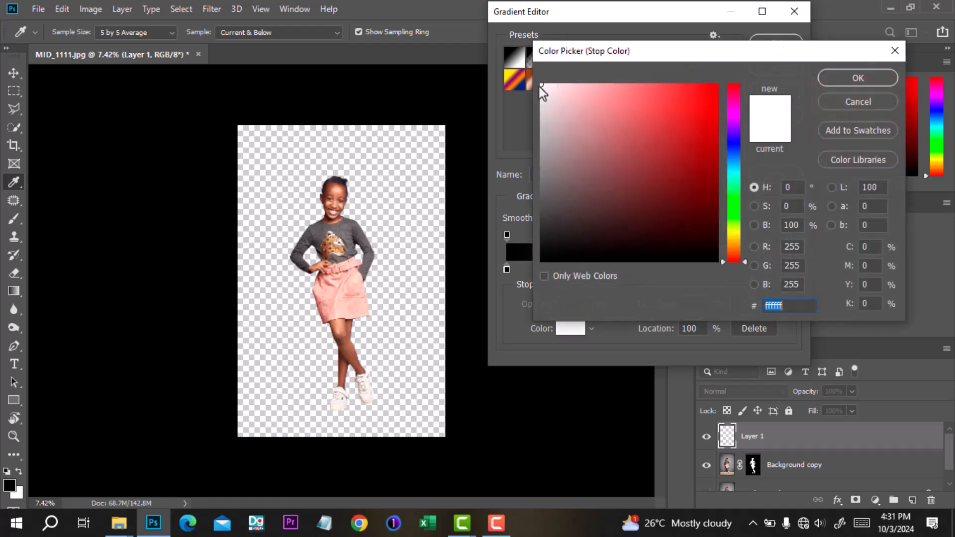
click(542, 85)
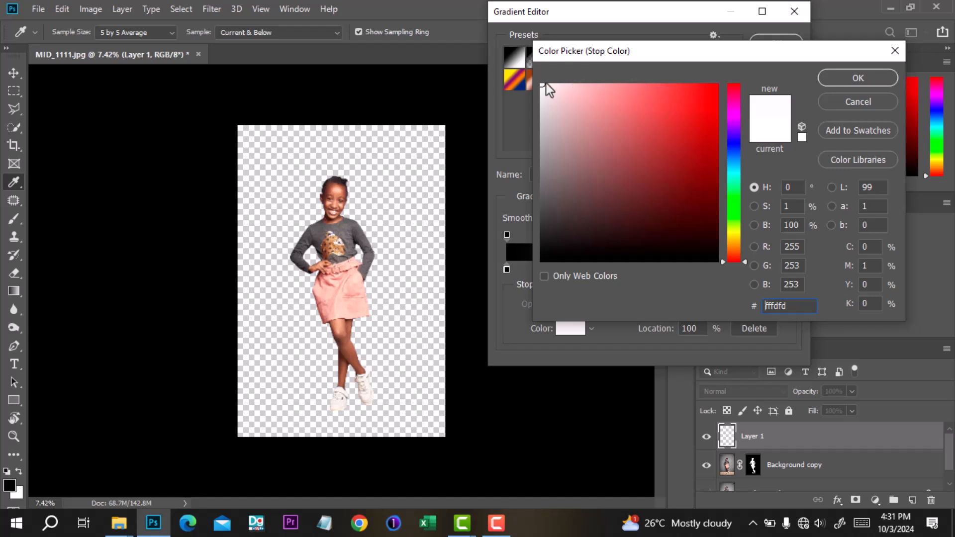
click(840, 71)
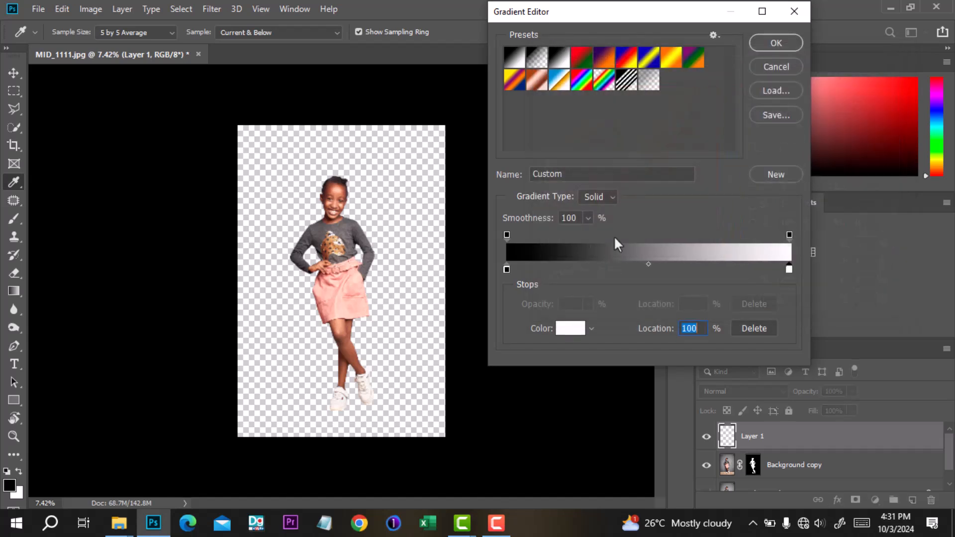
double_click(507, 269)
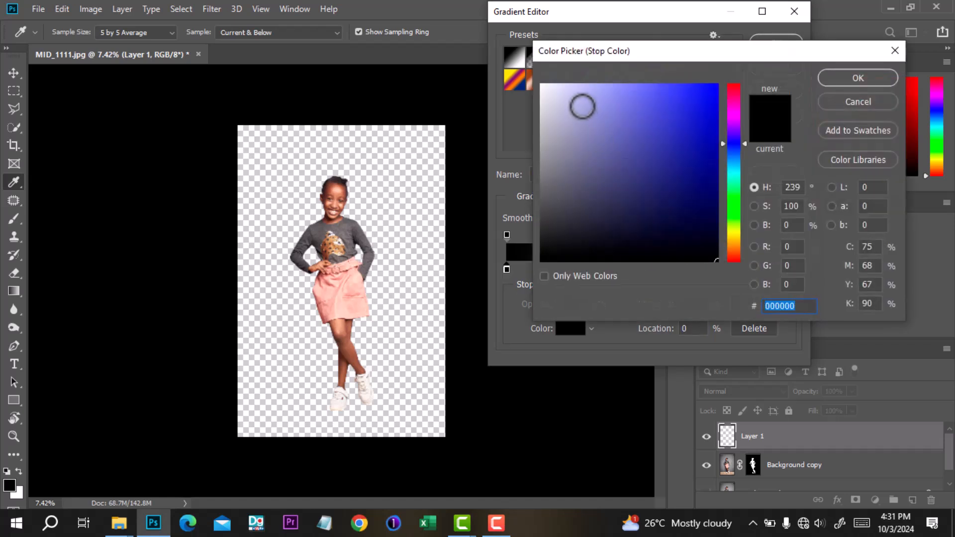
click(540, 89)
mouse_move(540, 88)
mouse_down()
mouse_move(543, 99)
mouse_move(542, 91)
mouse_up()
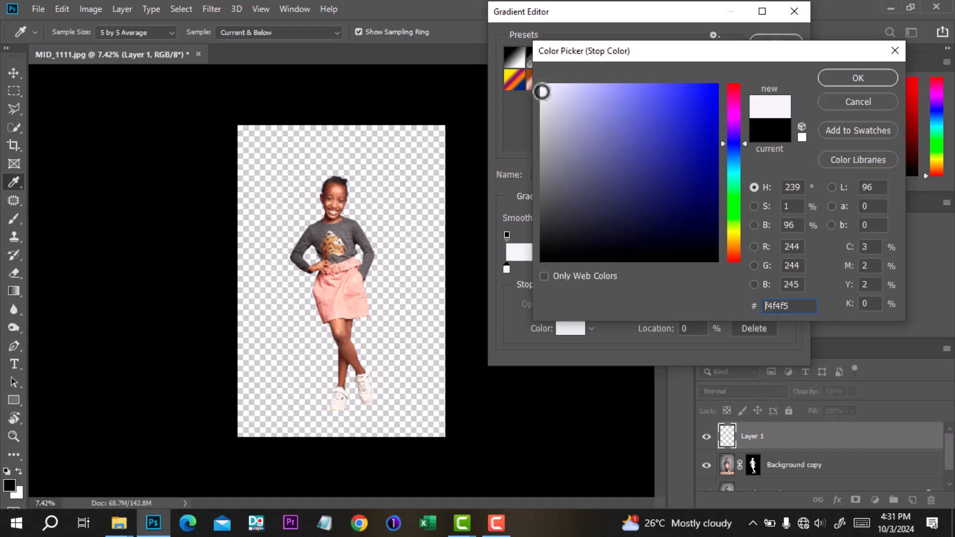
click(839, 78)
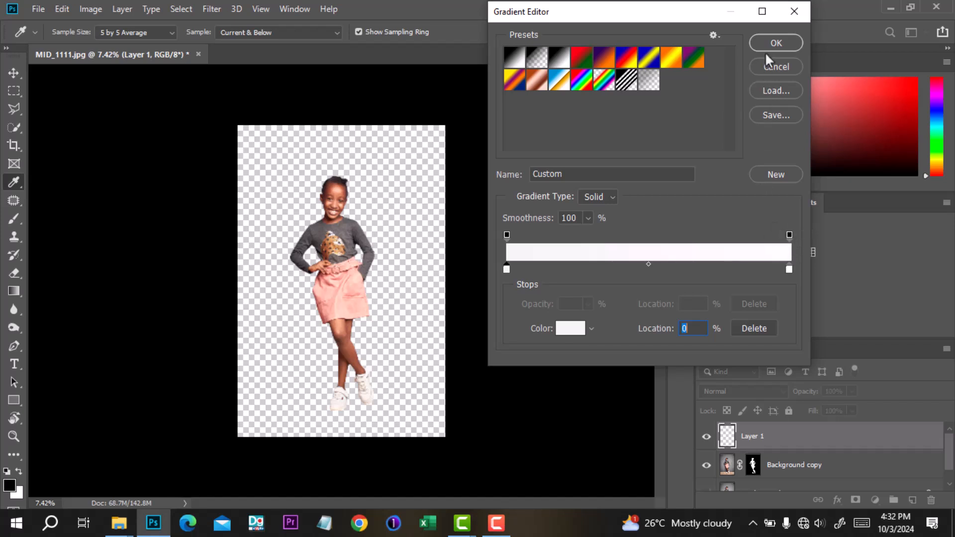
click(774, 43)
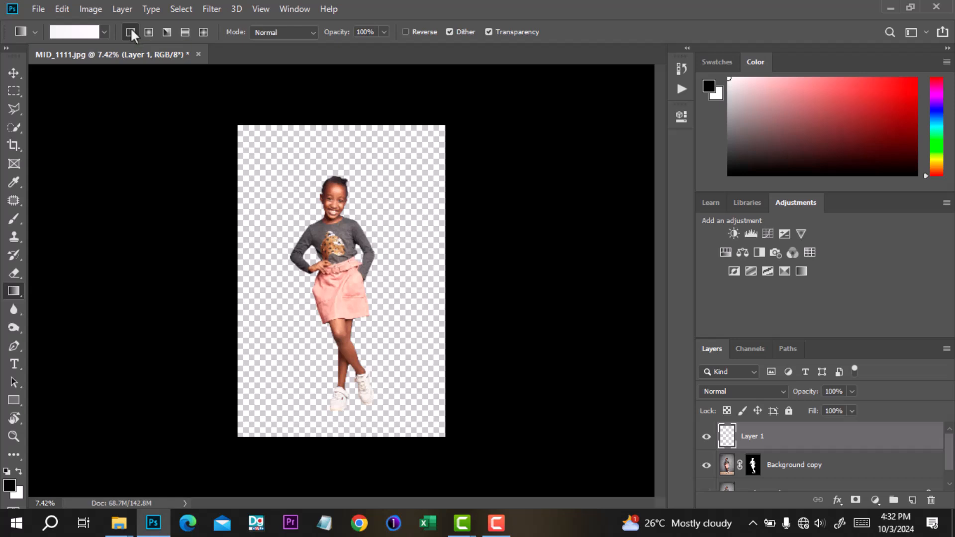
- Try to fill the new top layer with a vertical linear gradient running from the photo's bottom edge up to the lower legs
scroll(334, 350, down, 1)
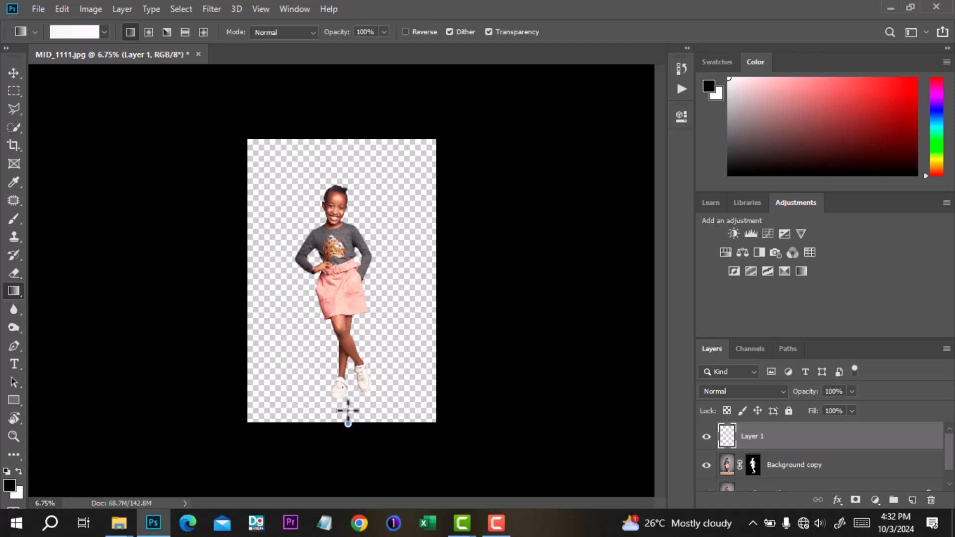
drag(347, 393, 348, 368)
drag(348, 358, 348, 359)
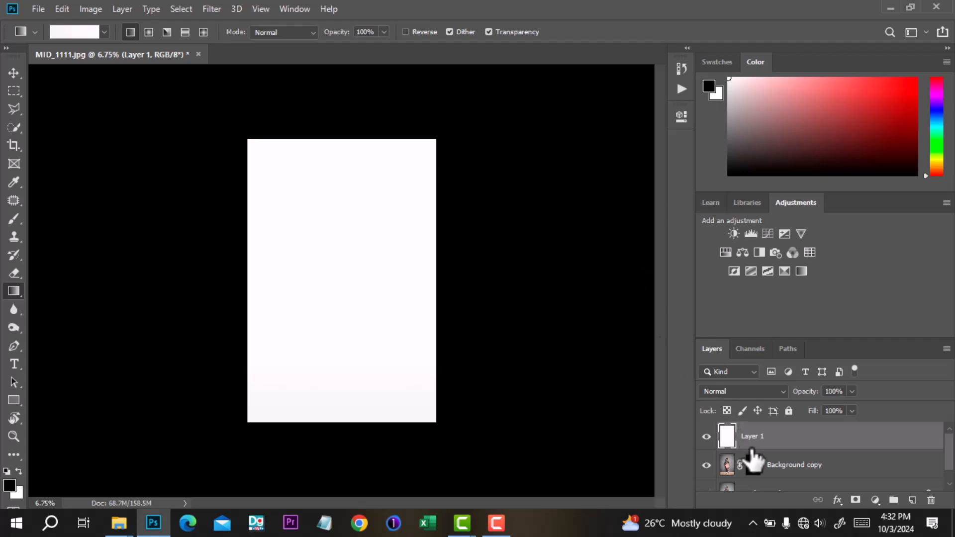
scroll(752, 460, down, 1)
scroll(755, 455, up, 1)
- Step back in the history to undo the gradient fill and the new top layer
click(681, 69)
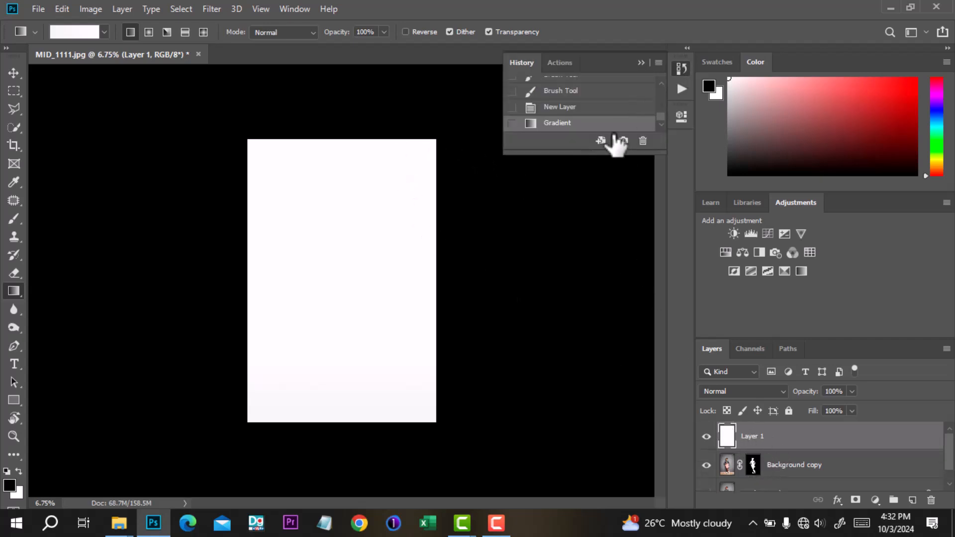
click(551, 106)
click(564, 91)
click(640, 62)
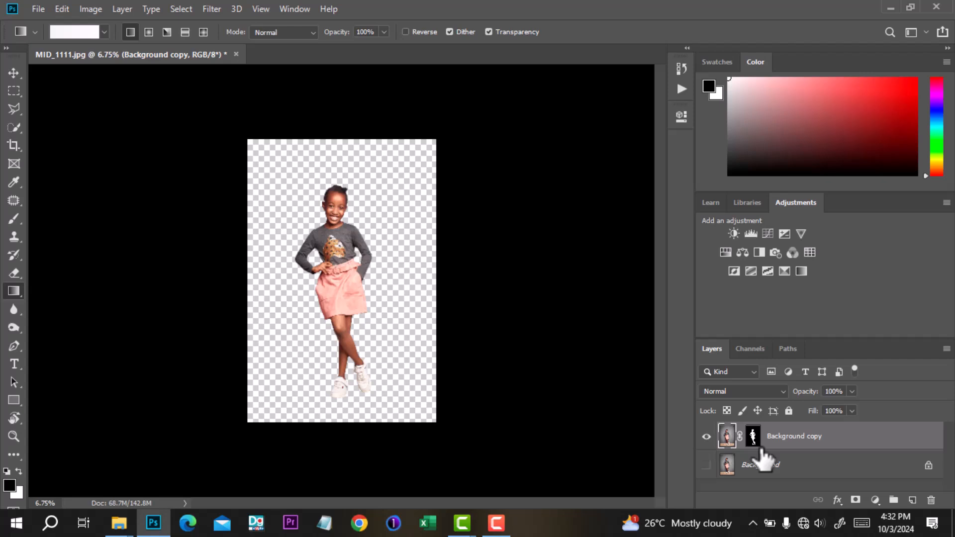
- Add a new layer directly above Background and fill it with the linear gradient from the photo's bottom edge up to the lower legs
click(779, 472)
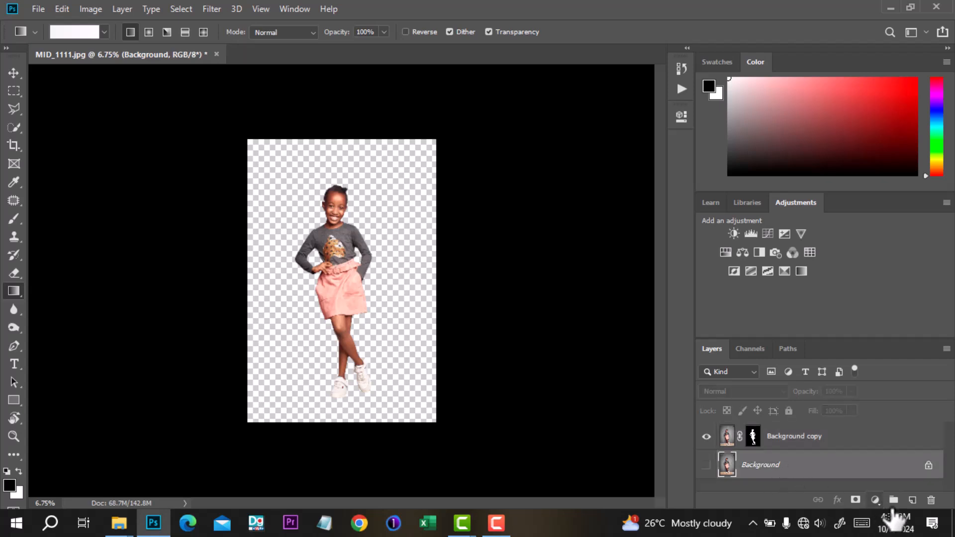
click(913, 500)
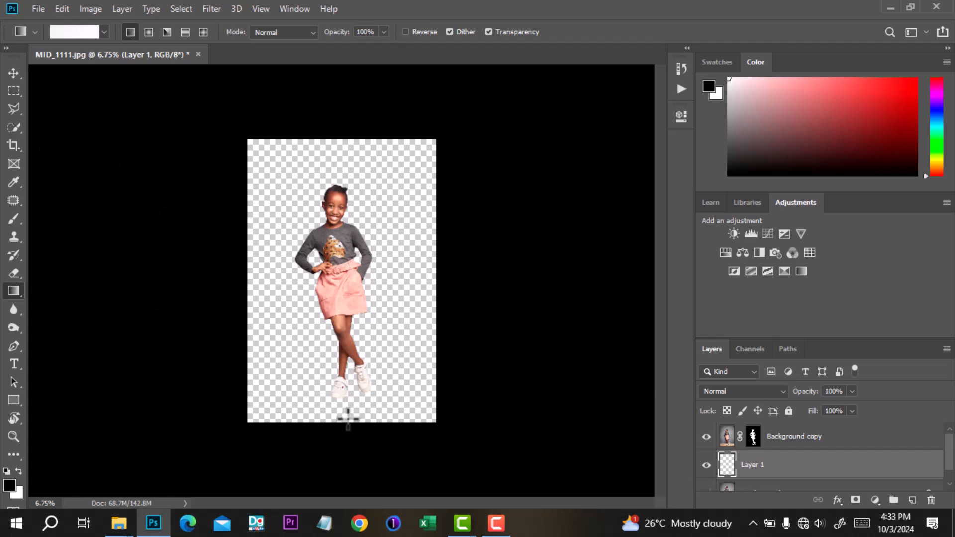
drag(345, 419, 346, 379)
drag(346, 359, 346, 359)
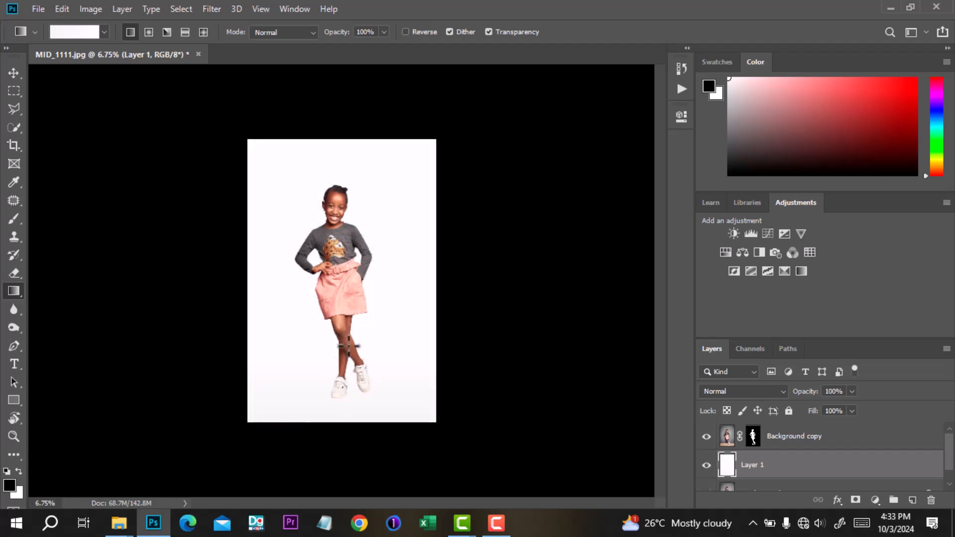
scroll(337, 373, up, 2)
scroll(426, 166, down, 5)
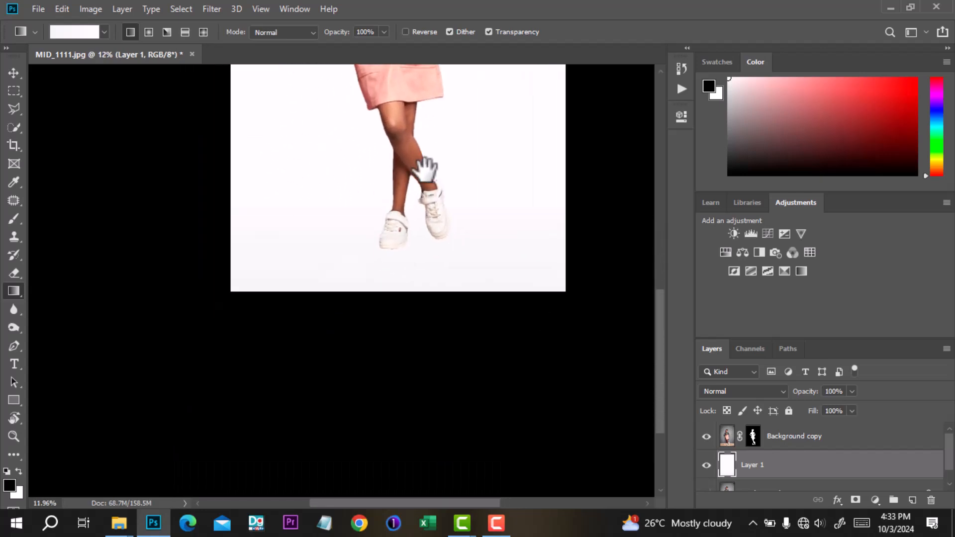
scroll(427, 228, up, 1)
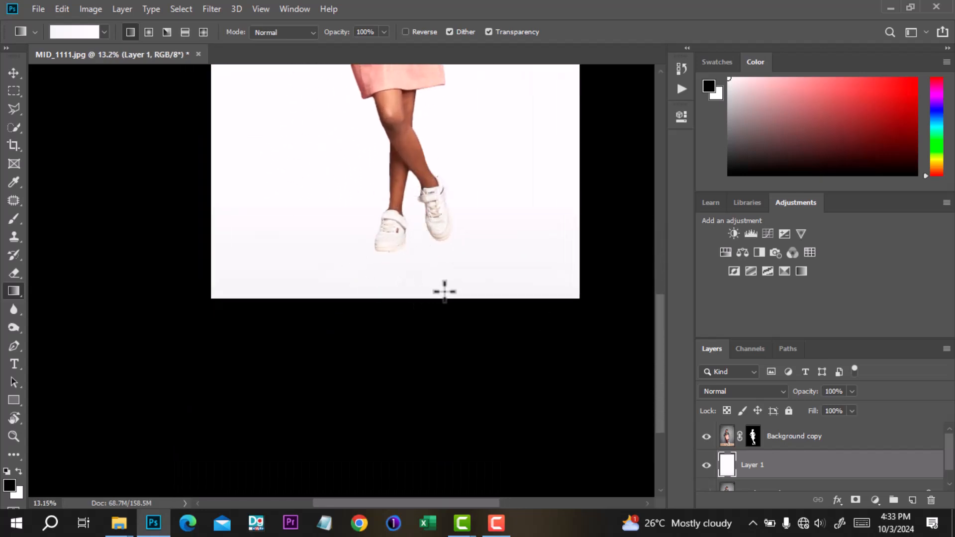
drag(474, 260, 446, 326)
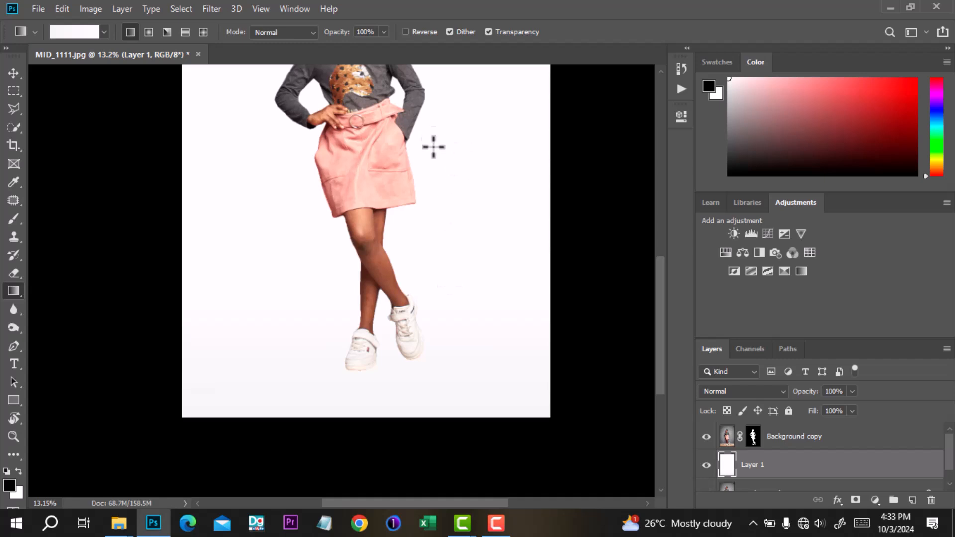
scroll(435, 168, down, 2)
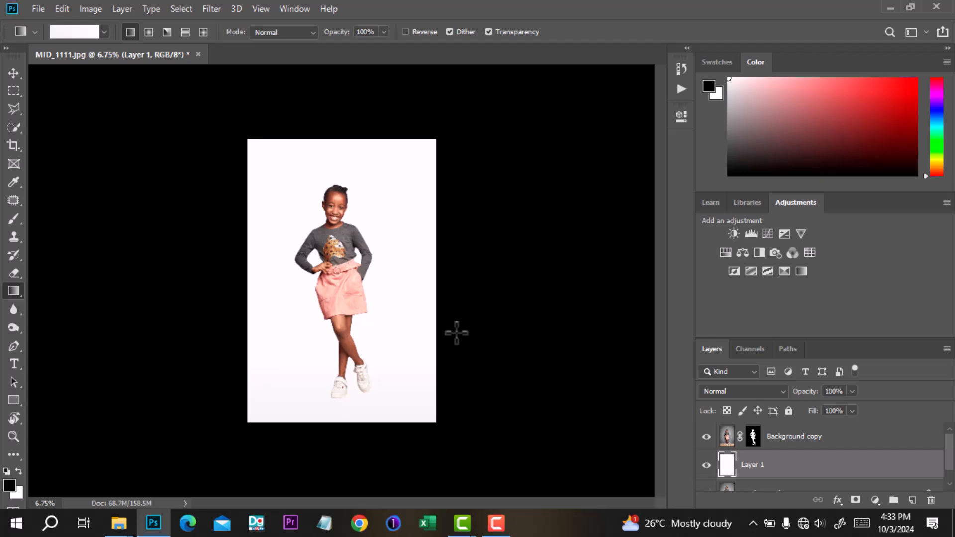
- Load the Background copy layer's mask as a selection around the girl
click(760, 438)
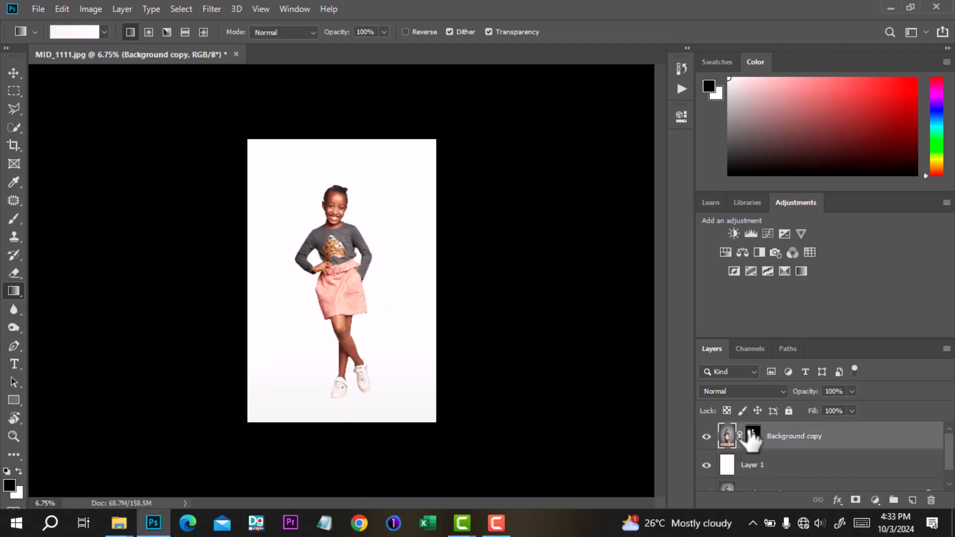
click(753, 436)
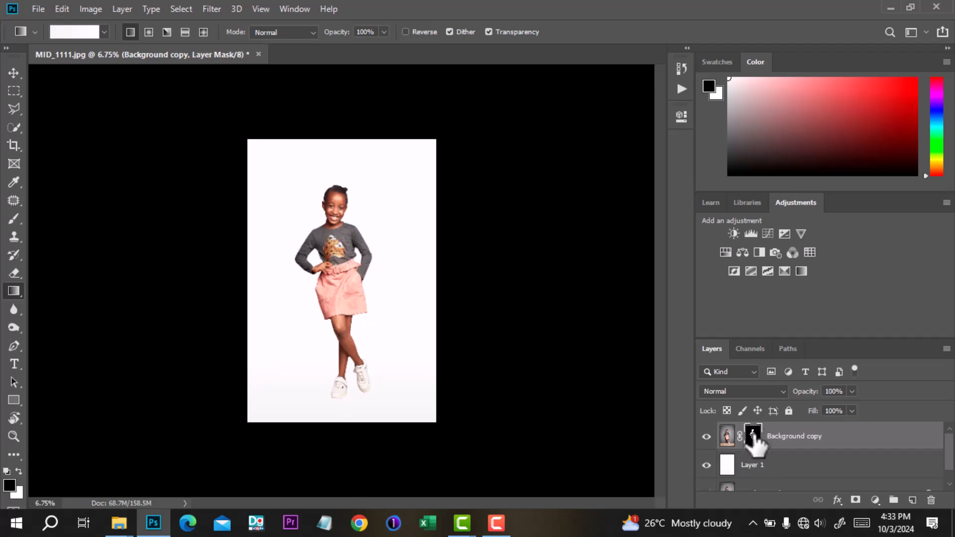
drag(752, 432, 753, 435)
ctrl+click(753, 436)
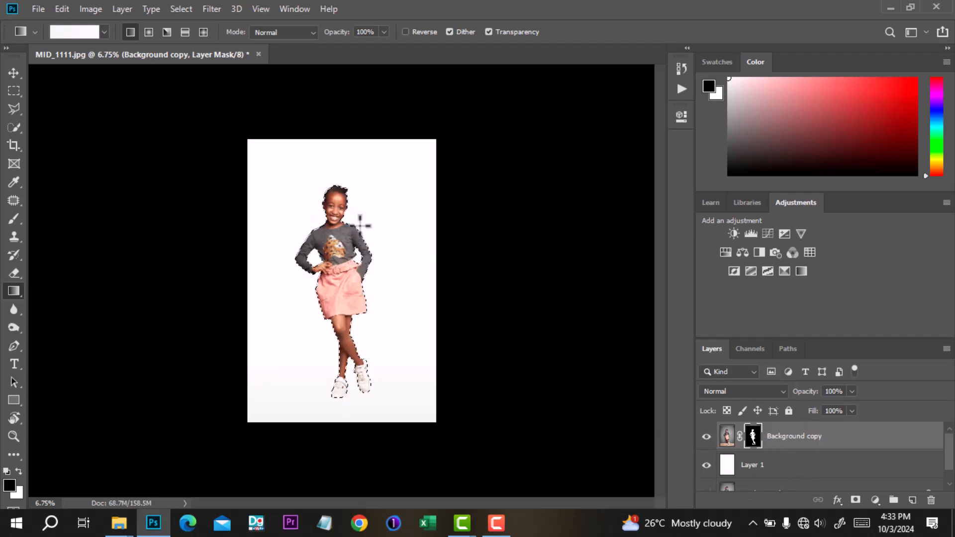
- Add a new layer above Background copy and paint the selected figure solid black with a 2586 px soft brush
click(913, 500)
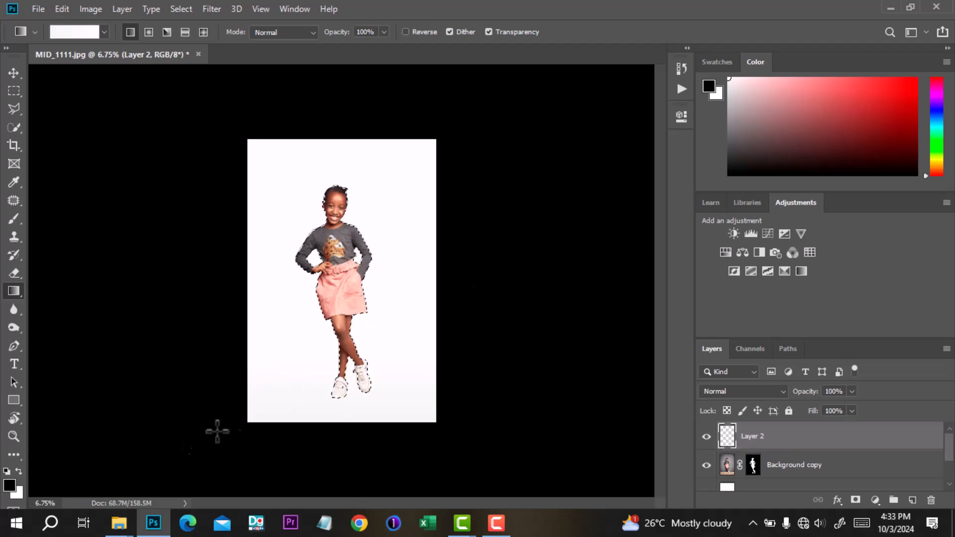
click(14, 218)
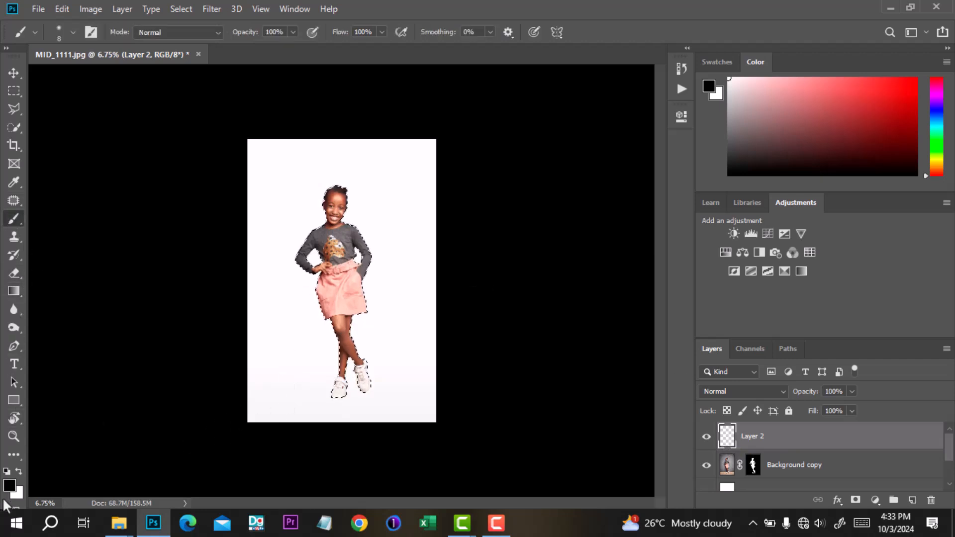
drag(280, 271, 373, 271)
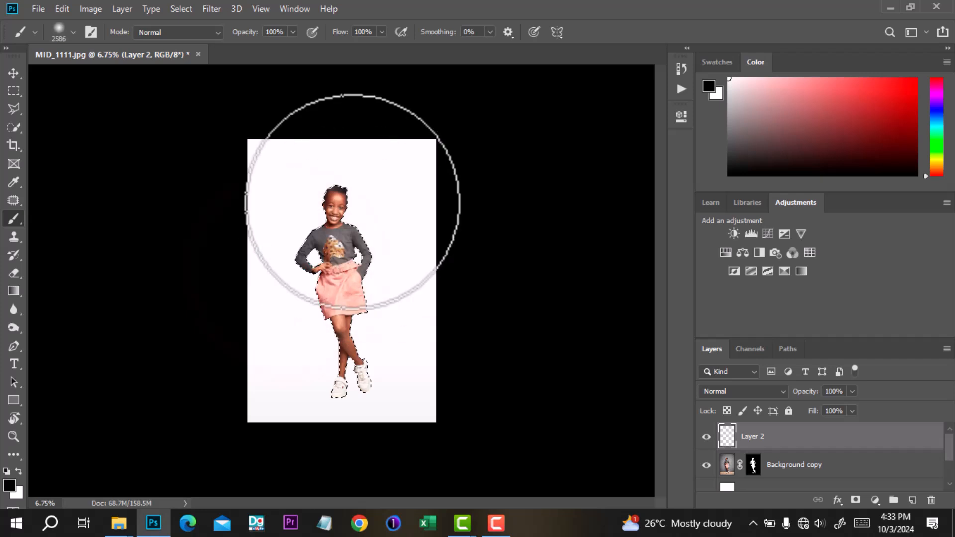
mouse_move(341, 234)
mouse_down()
mouse_move(353, 407)
mouse_move(358, 361)
mouse_move(343, 307)
mouse_move(342, 226)
mouse_move(360, 370)
mouse_up()
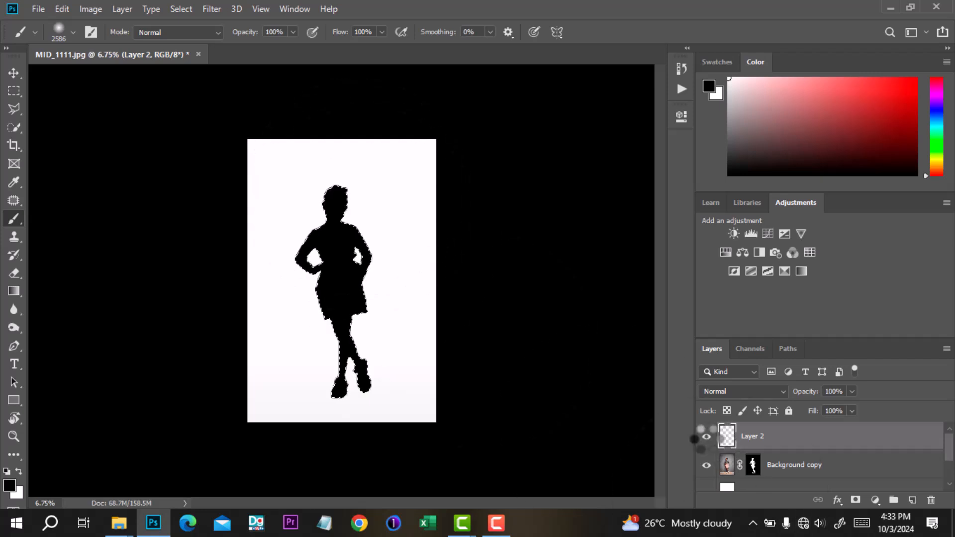
click(706, 437)
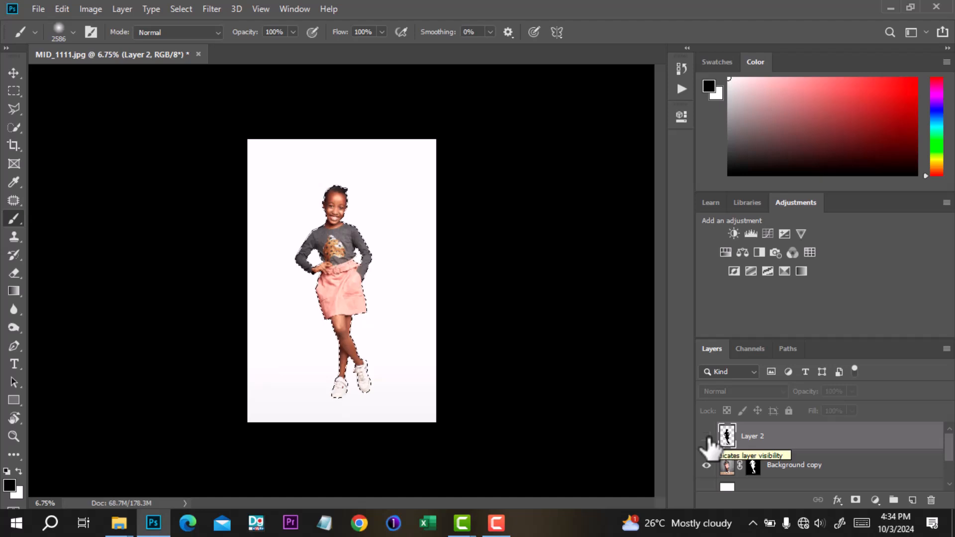
click(706, 437)
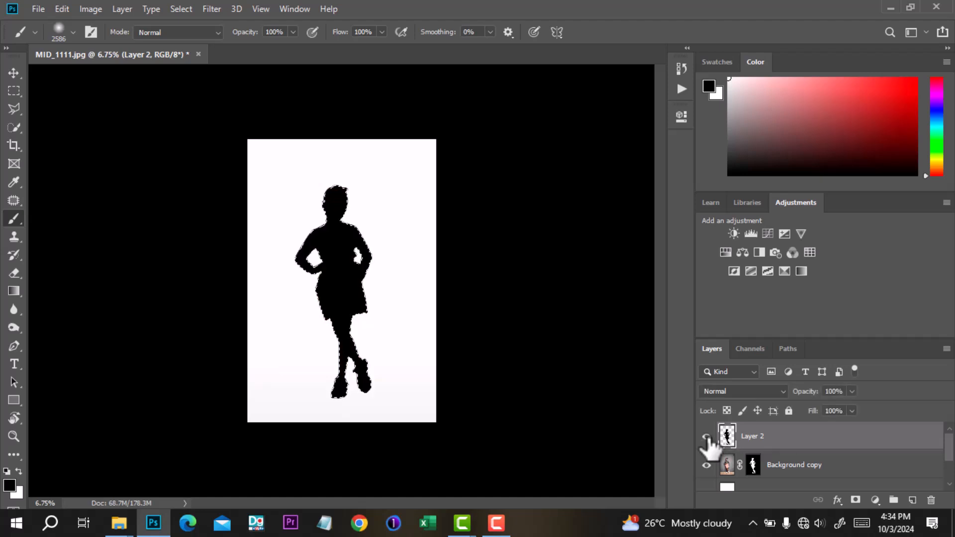
- Rotate the black silhouette on Layer 2 about 20 degrees counter-clockwise and apply the transform
click(14, 200)
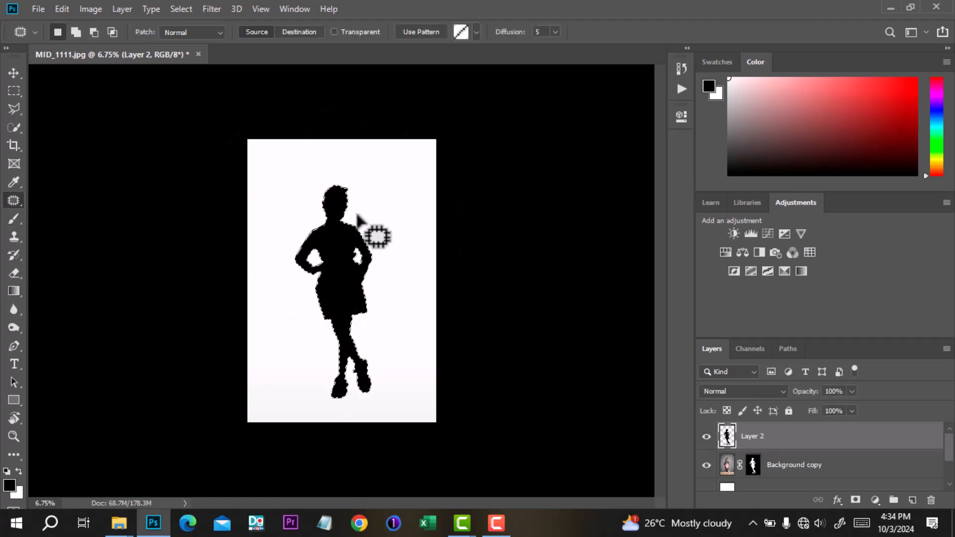
key(v)
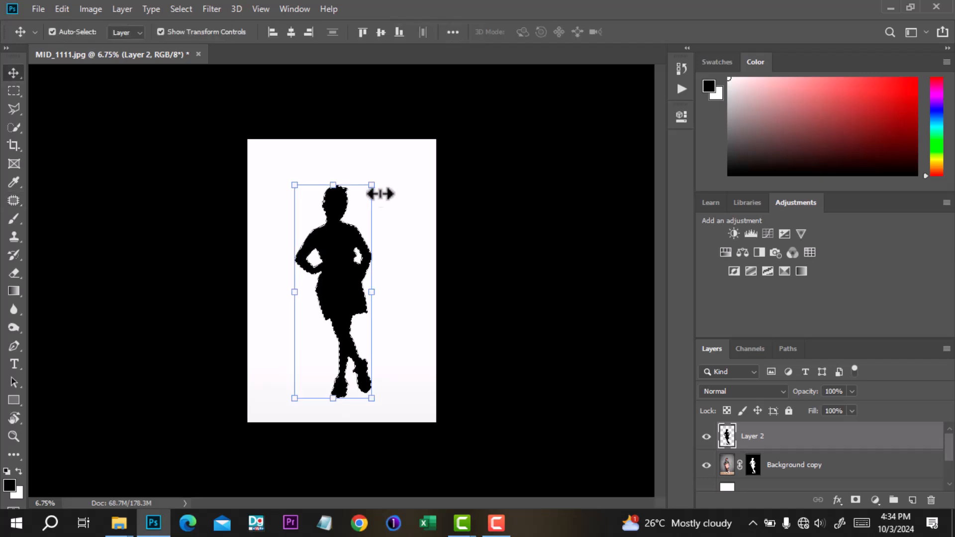
drag(377, 173, 348, 149)
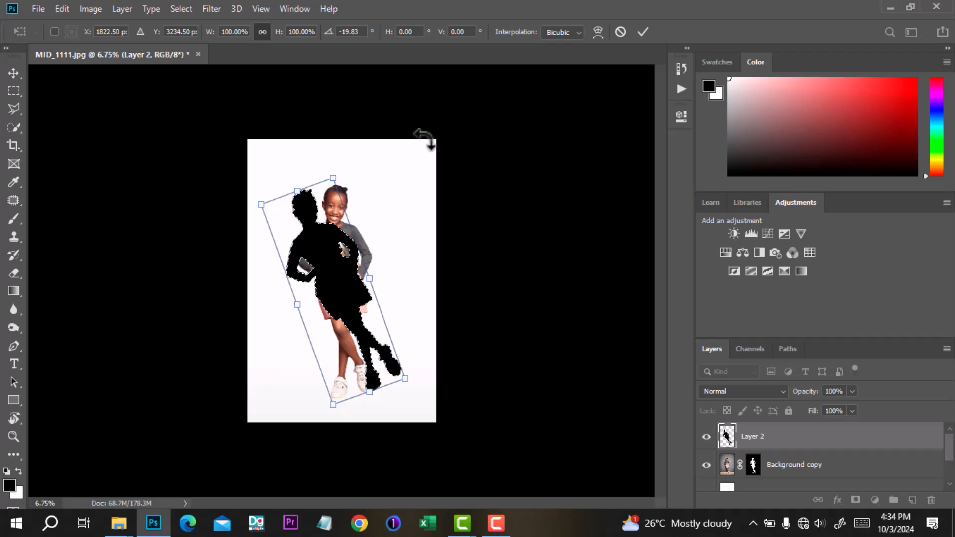
click(644, 31)
click(14, 201)
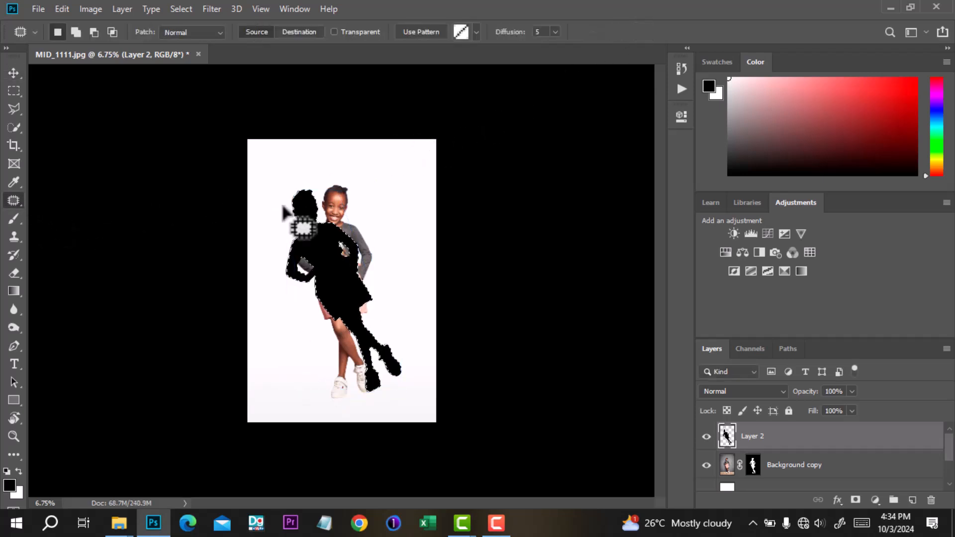
- Apply a Gaussian Blur with a 15.3-pixel radius to the silhouette, then compare the image with Layer 2 hidden and shown
click(213, 10)
mouse_move(240, 167)
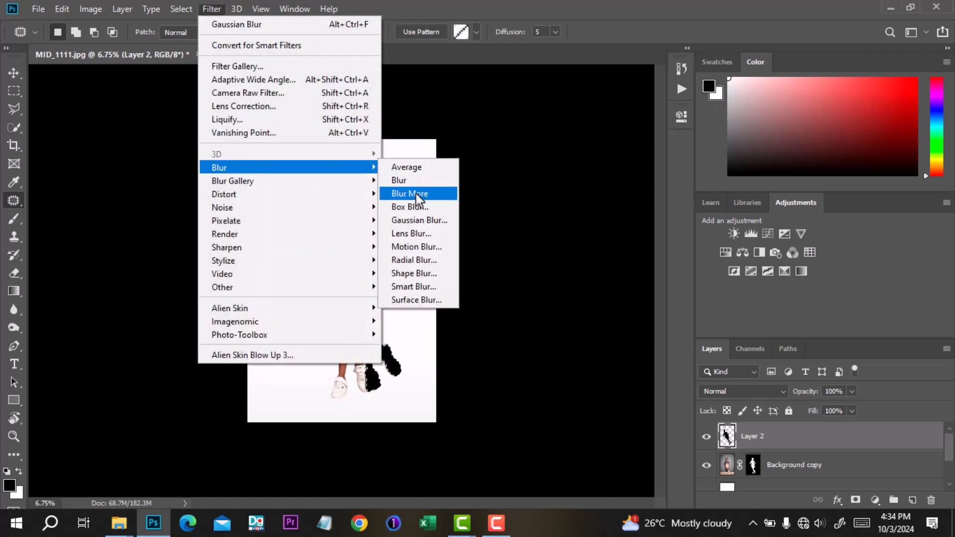
click(417, 222)
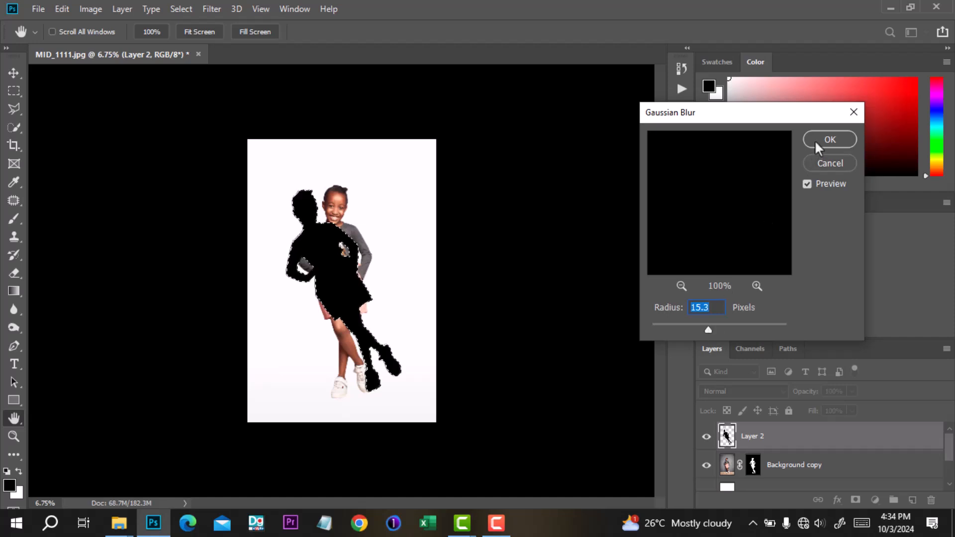
click(829, 139)
key(j)
scroll(343, 210, up, 2)
scroll(344, 210, down, 1)
click(706, 436)
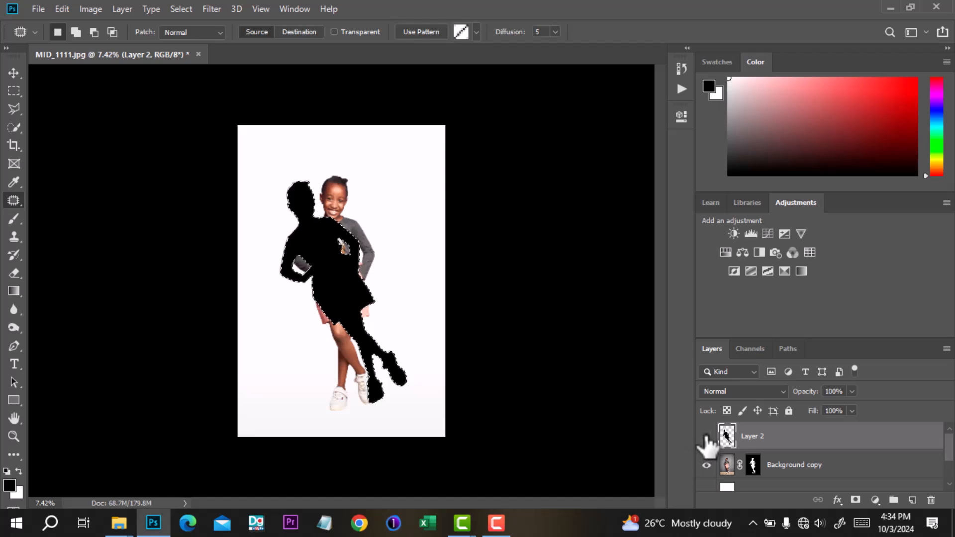
scroll(380, 249, down, 1)
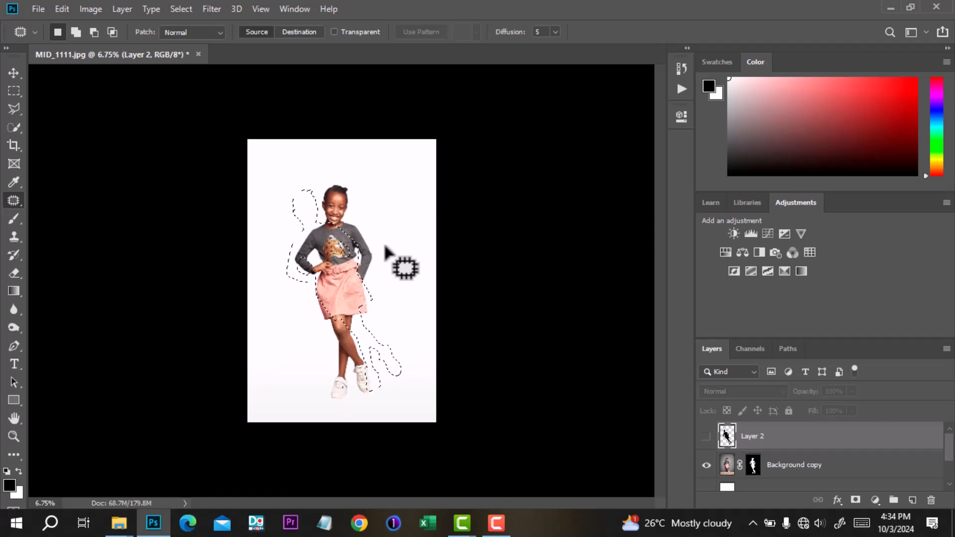
click(706, 436)
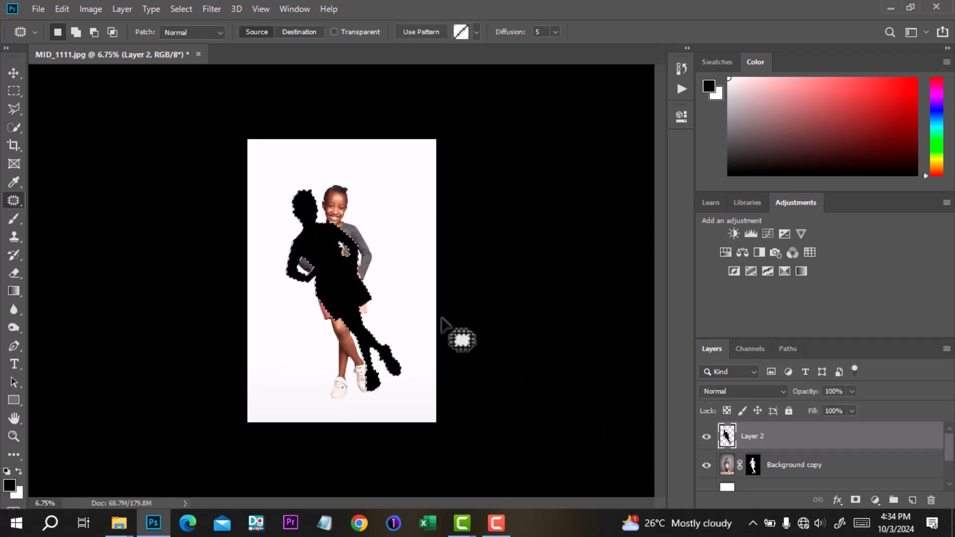
- Move the silhouette to the girl's left side in the image and rotate it about 25 degrees further counter-clockwise, keeping its feet at her shoes
key(v)
drag(332, 263, 297, 270)
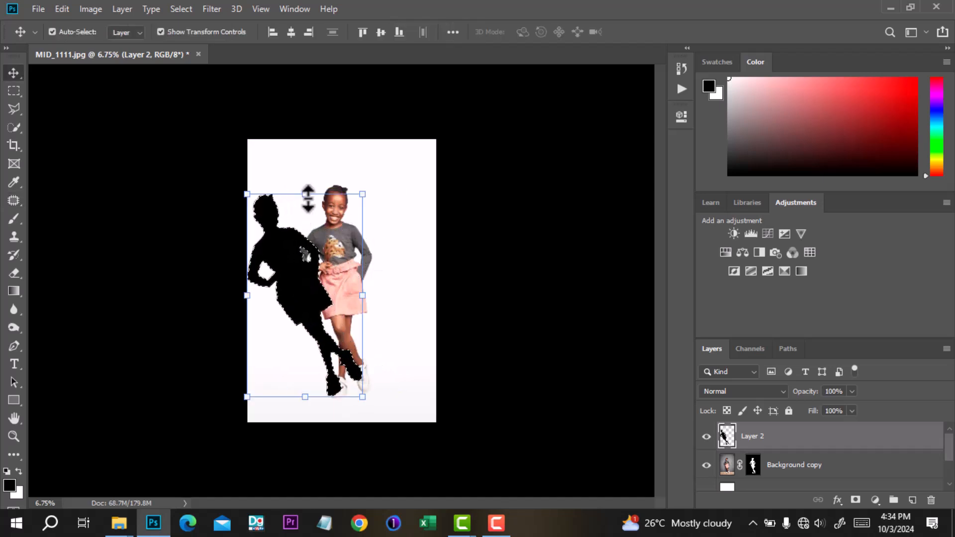
drag(380, 189, 320, 158)
mouse_move(286, 311)
mouse_down()
mouse_move(306, 318)
mouse_move(284, 305)
mouse_move(276, 321)
mouse_up()
drag(268, 187, 277, 199)
drag(275, 309, 279, 308)
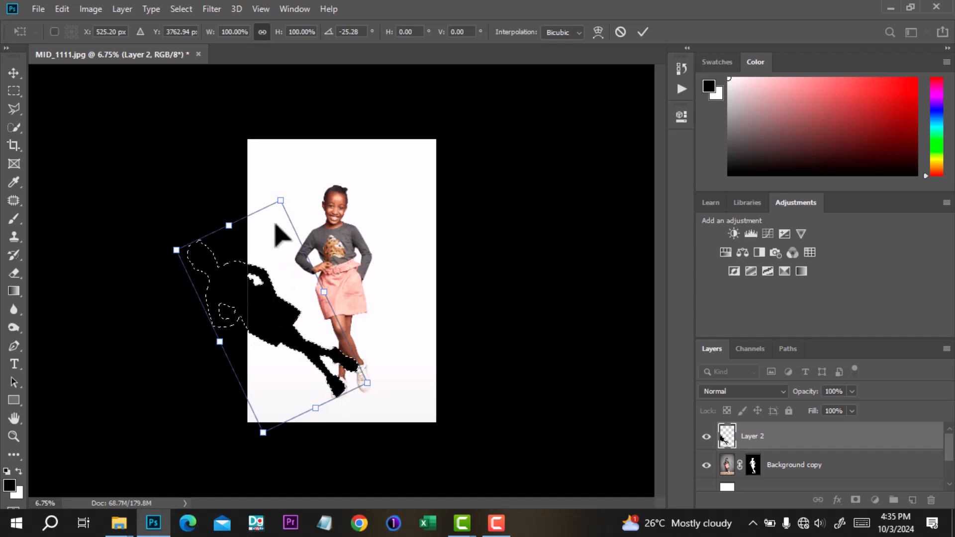
click(642, 32)
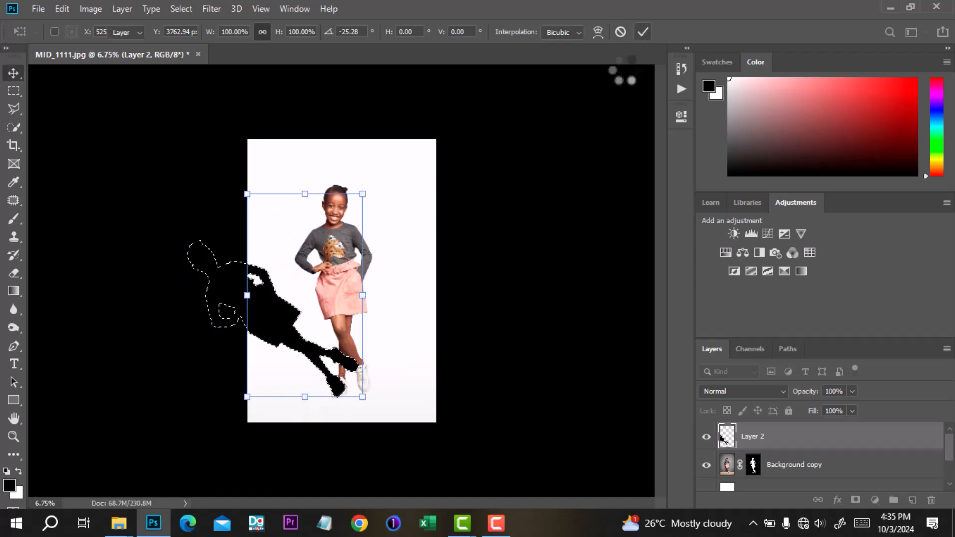
- Clear the selection around the silhouette
key(ctrl+d)
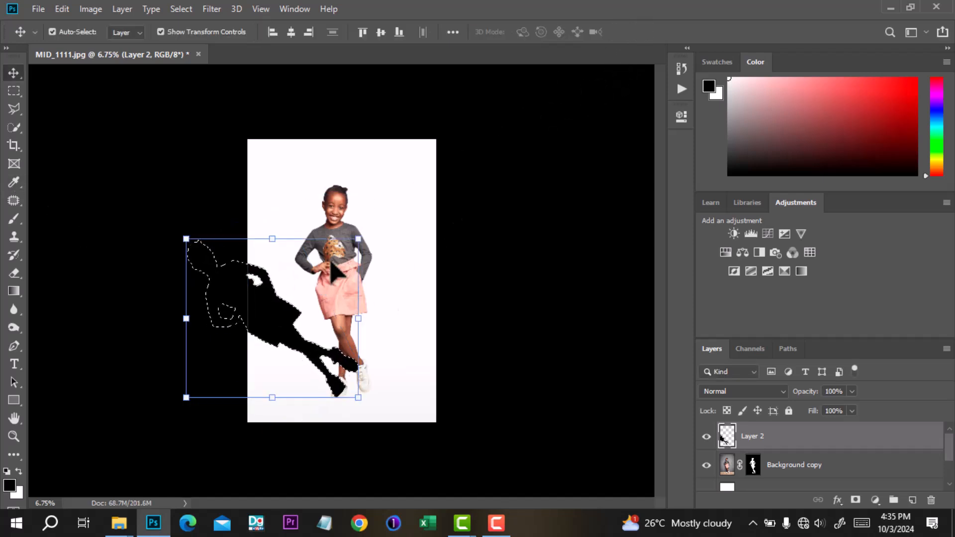
click(509, 260)
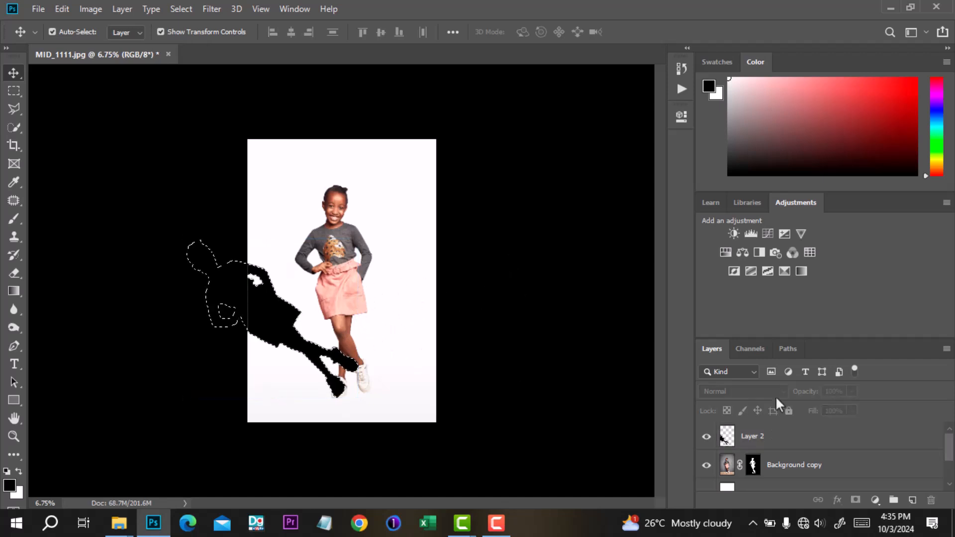
click(14, 200)
key(ctrl+d)
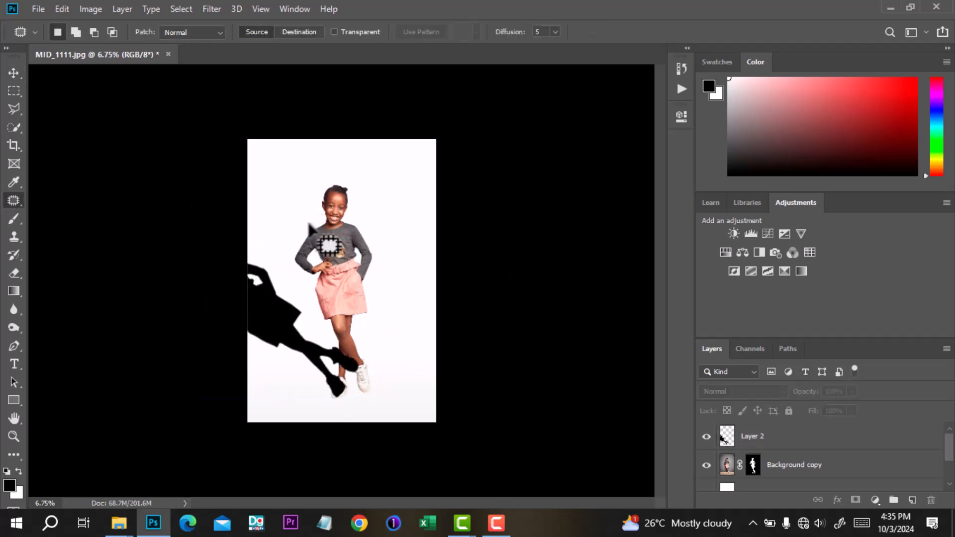
- Lower the opacity of Layer 2 to 17% so the silhouette reads as a faint shadow
click(790, 437)
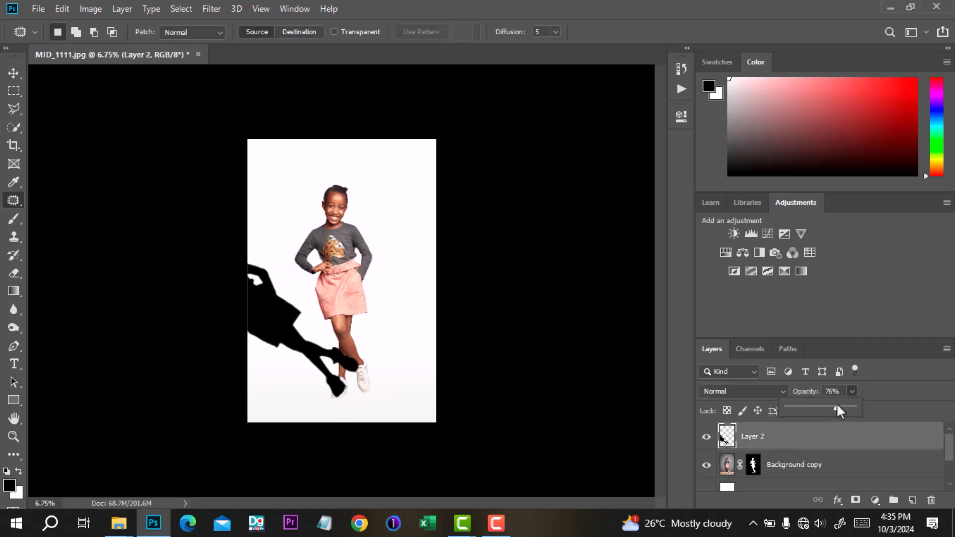
drag(812, 404, 805, 406)
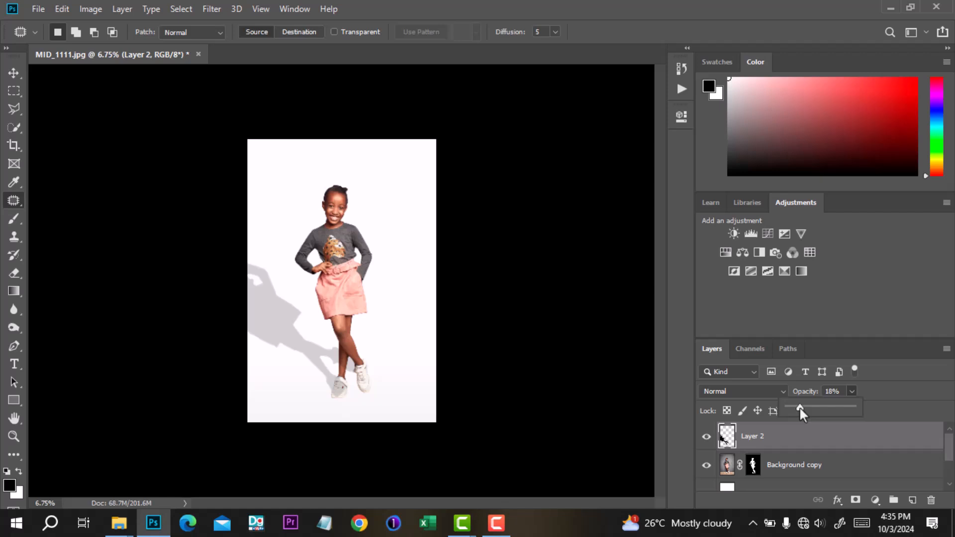
drag(799, 407, 796, 407)
- Add a layer mask to Layer 2 and paint the shadow off the girl's front shoe with a 174 px soft black brush
scroll(365, 388, up, 4)
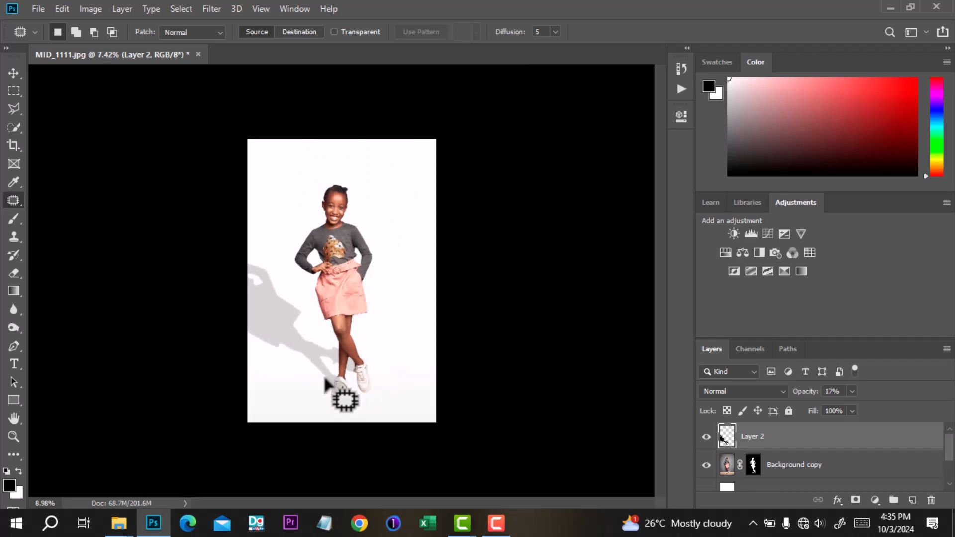
scroll(339, 374, up, 3)
scroll(339, 375, up, 3)
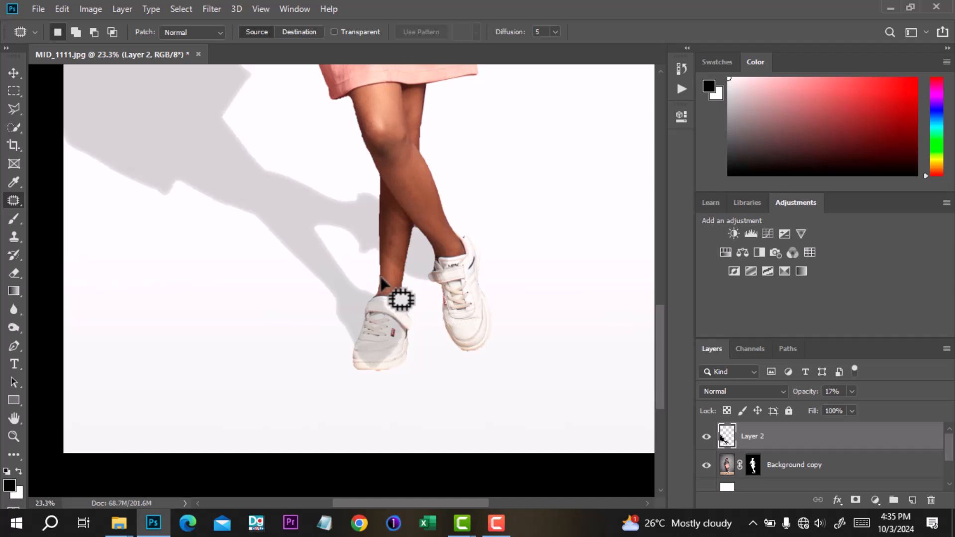
drag(379, 279, 392, 323)
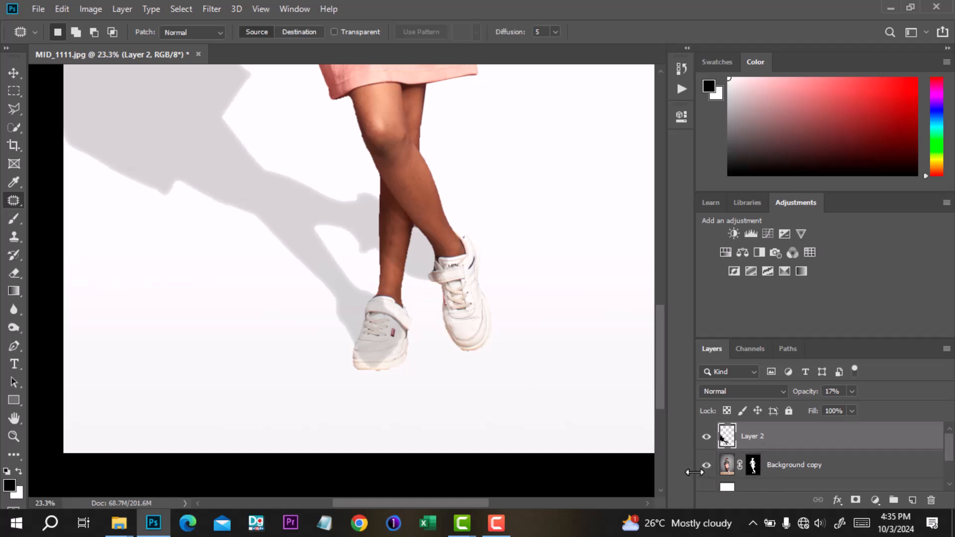
click(856, 502)
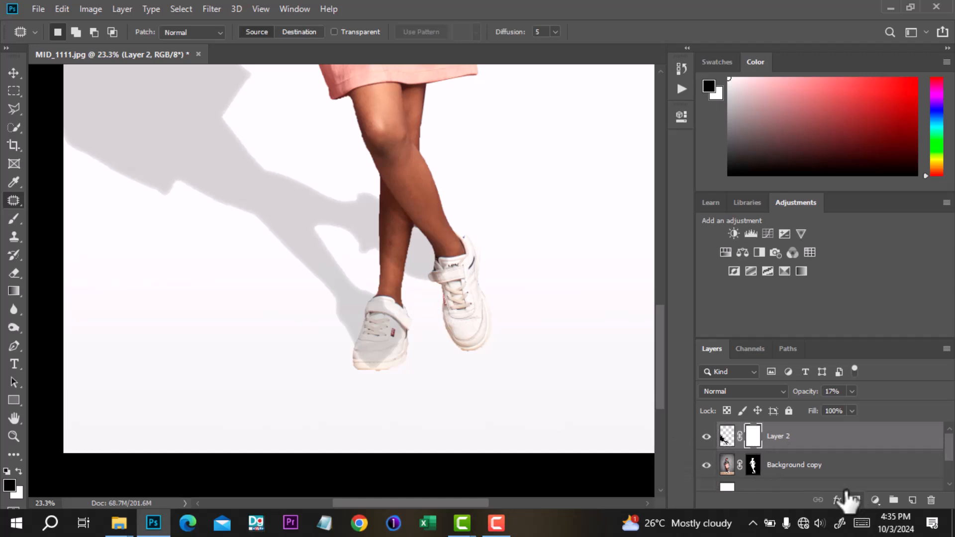
key(b)
drag(365, 249, 164, 249)
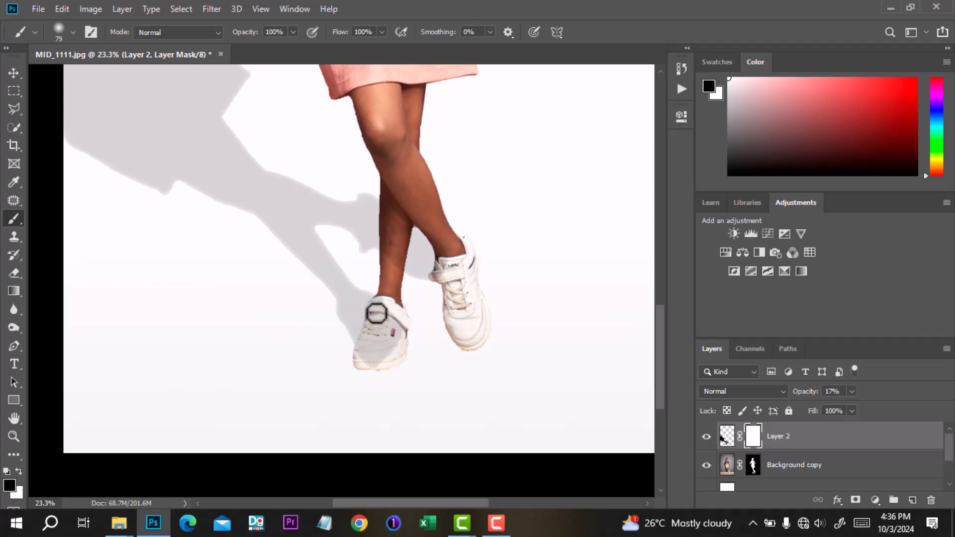
alt+drag(376, 312, 387, 315)
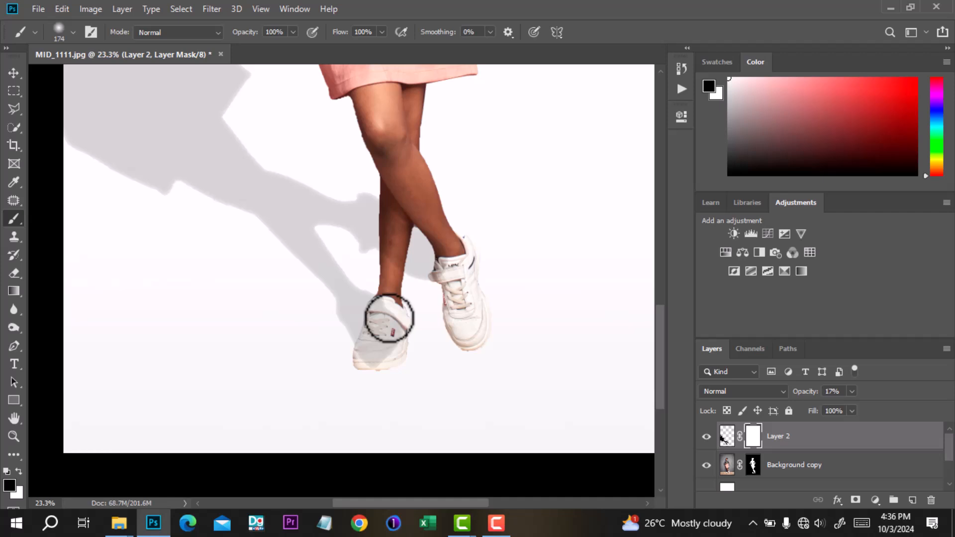
mouse_move(389, 317)
mouse_down()
mouse_move(373, 351)
mouse_move(358, 358)
mouse_move(397, 332)
mouse_move(386, 315)
mouse_move(375, 345)
mouse_move(363, 347)
mouse_move(386, 321)
mouse_up()
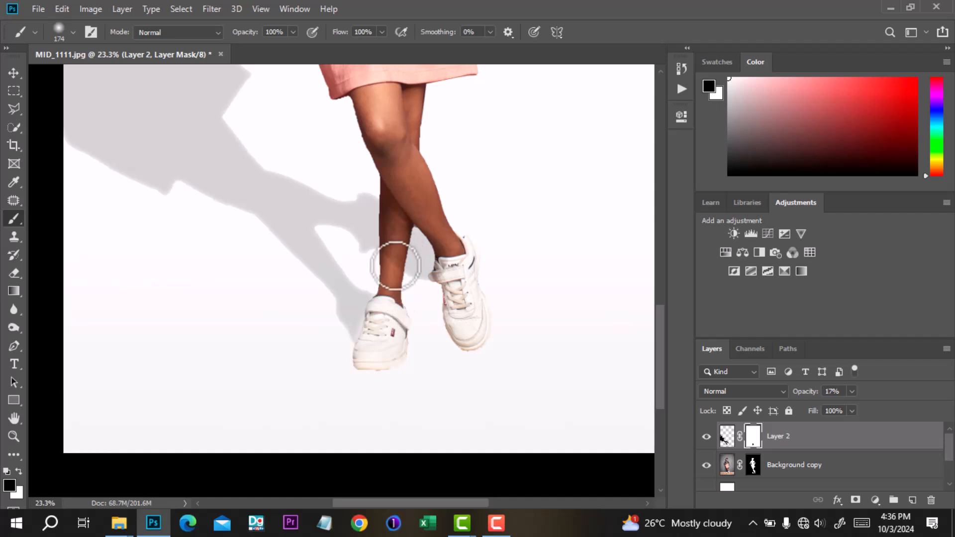
- Reduce the brush to 127 px and mask out the shadow between the girl's lower legs and beside her rear shoe
mouse_move(396, 191)
mouse_down()
mouse_move(390, 186)
mouse_move(398, 196)
mouse_up()
scroll(390, 187, up, 3)
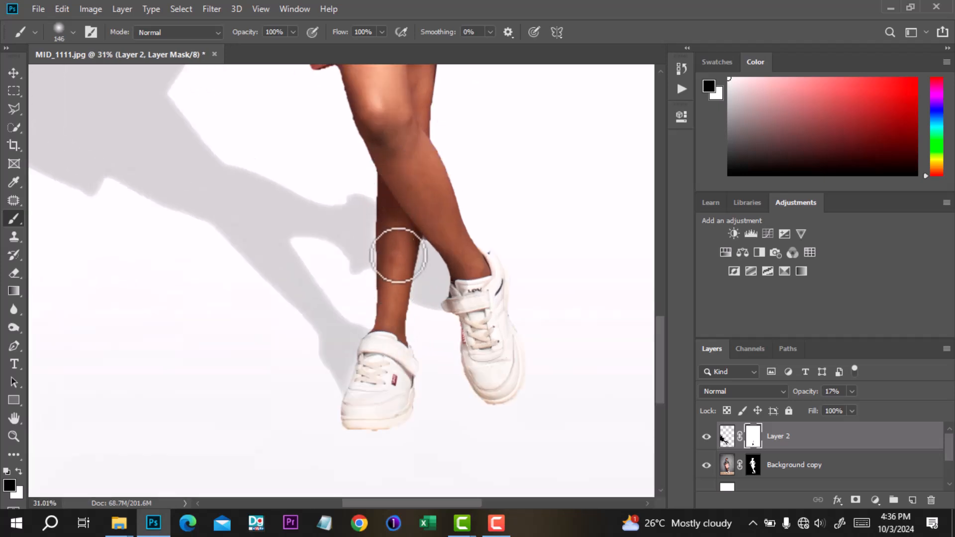
mouse_move(421, 240)
mouse_down()
mouse_move(454, 253)
mouse_move(448, 285)
mouse_move(396, 280)
mouse_up()
scroll(390, 320, down, 1)
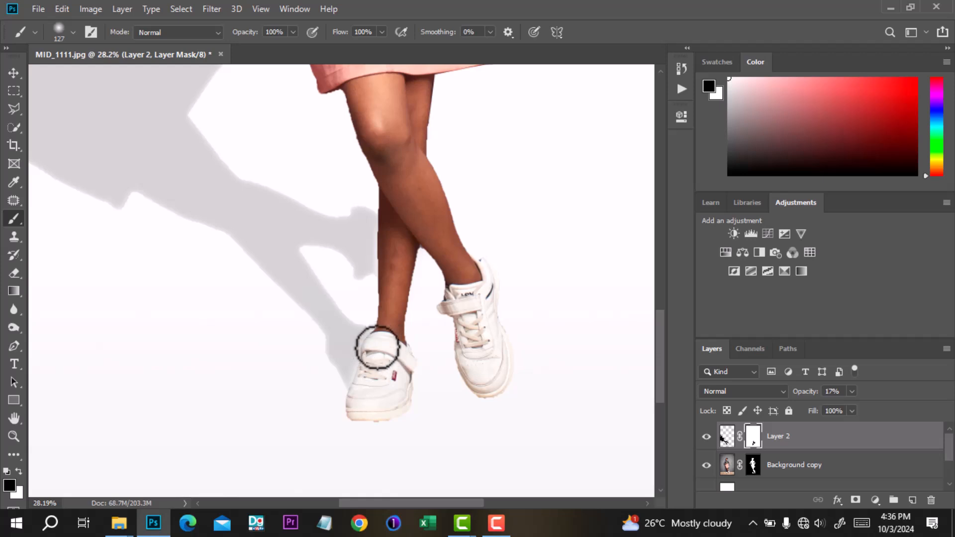
scroll(379, 384, down, 5)
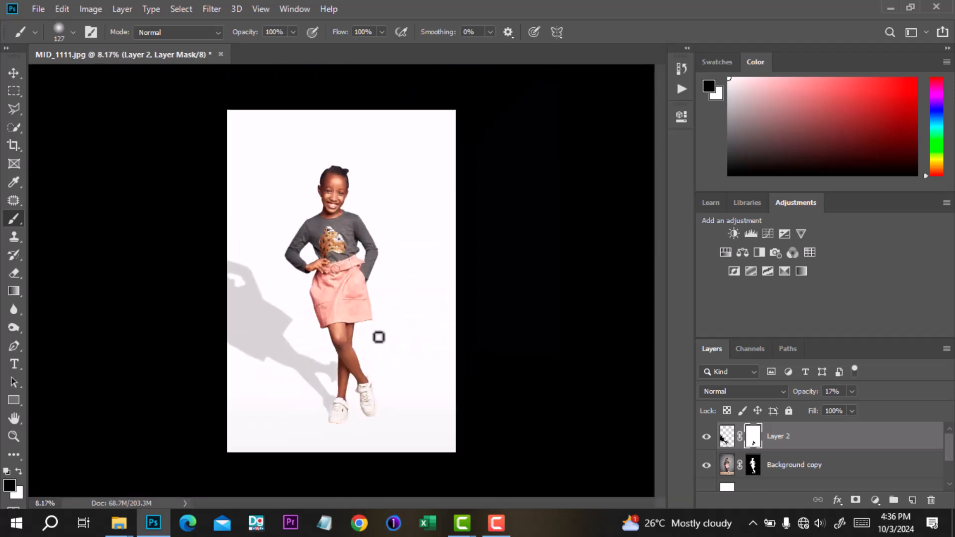
scroll(340, 348, up, 3)
drag(362, 367, 372, 319)
scroll(386, 362, down, 2)
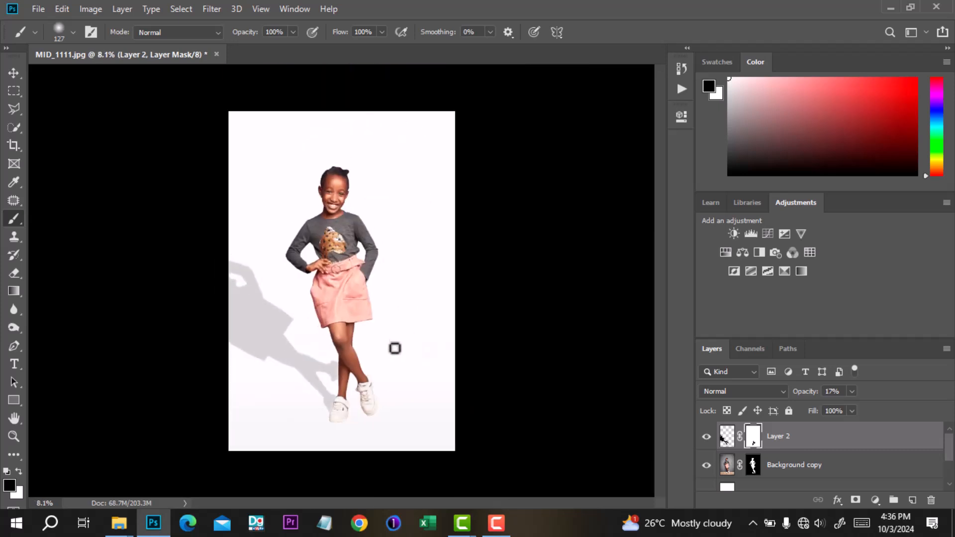
- Nudge the masked shadow layer down and slightly to the left to align it with the girl's feet
scroll(407, 338, down, 1)
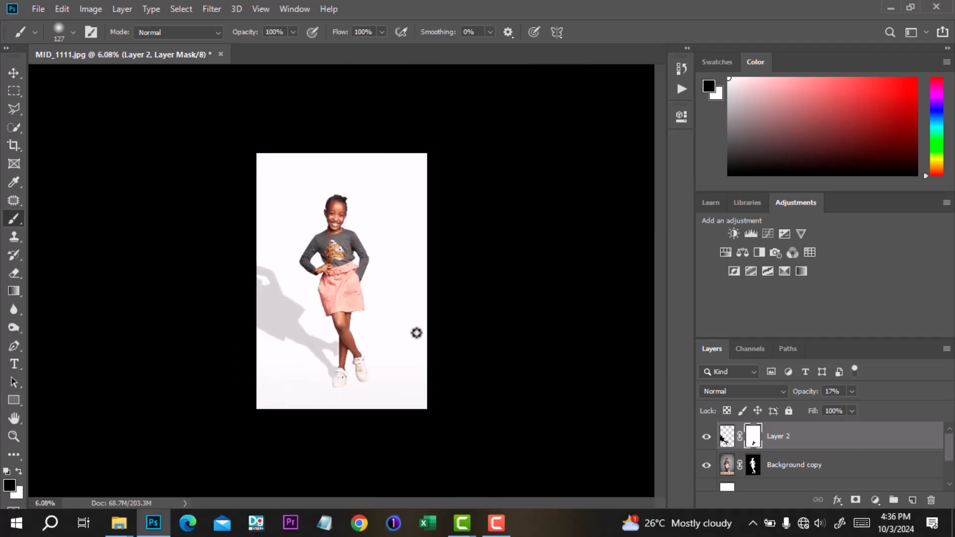
key(v)
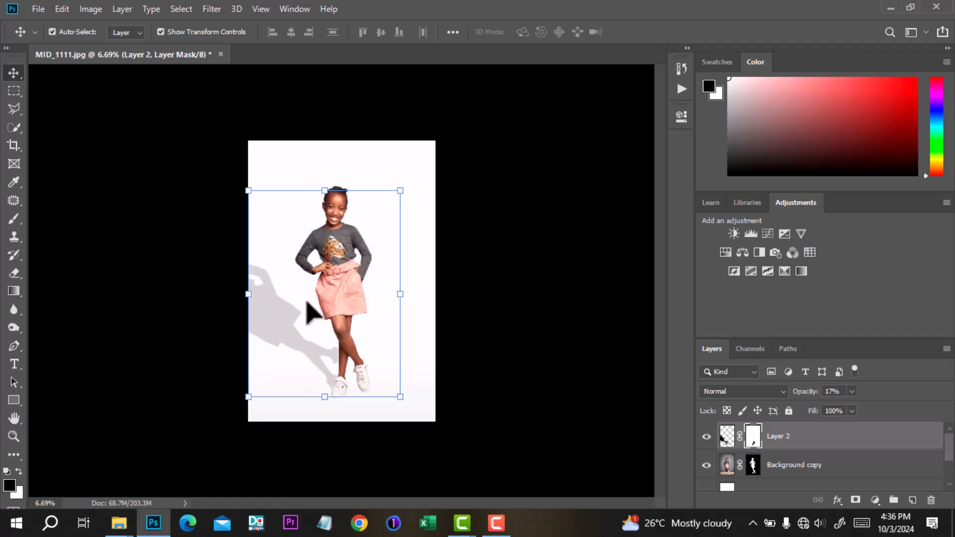
key(shift+Down)
key(shift+Down)
key(shift+Down)
key(shift+Down)
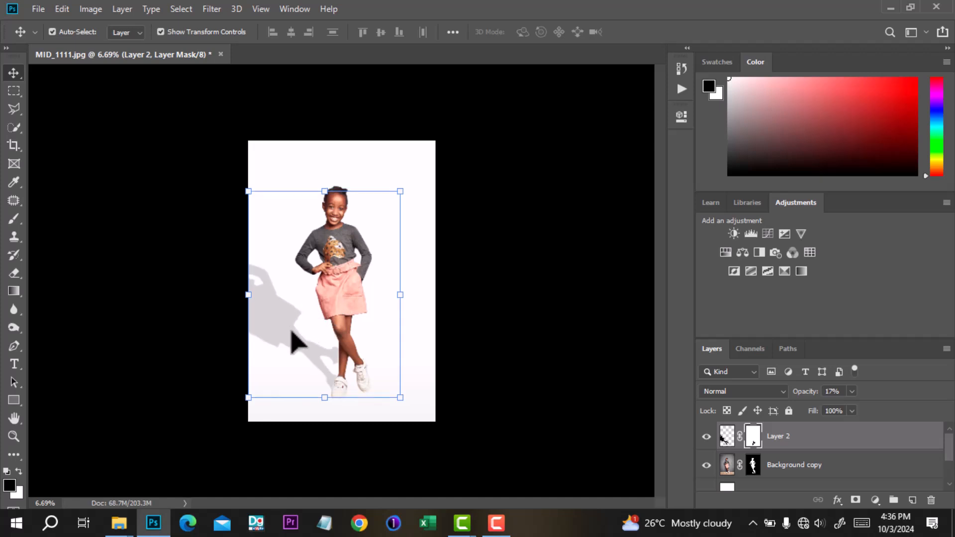
key(shift+Down)
key(shift+Down)
key(shift+Down)
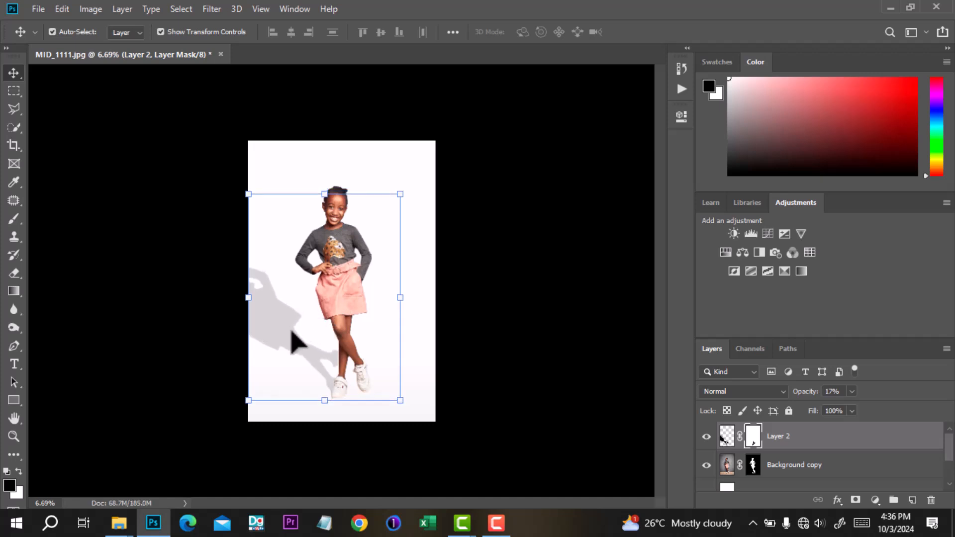
key(shift+Left)
key(shift+Left)
key(shift+Left)
key(shift+Left)
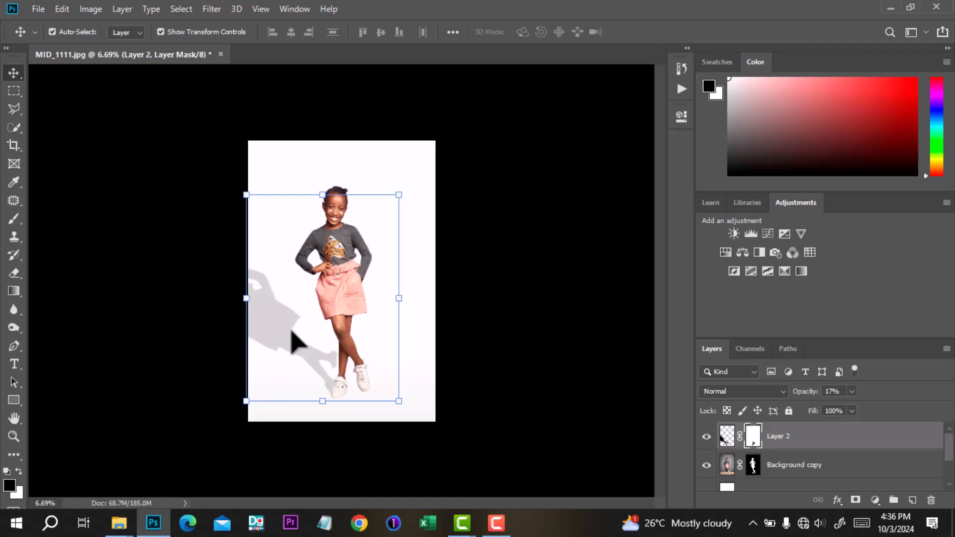
key(shift+Right)
key(shift+Right)
key(shift+Right)
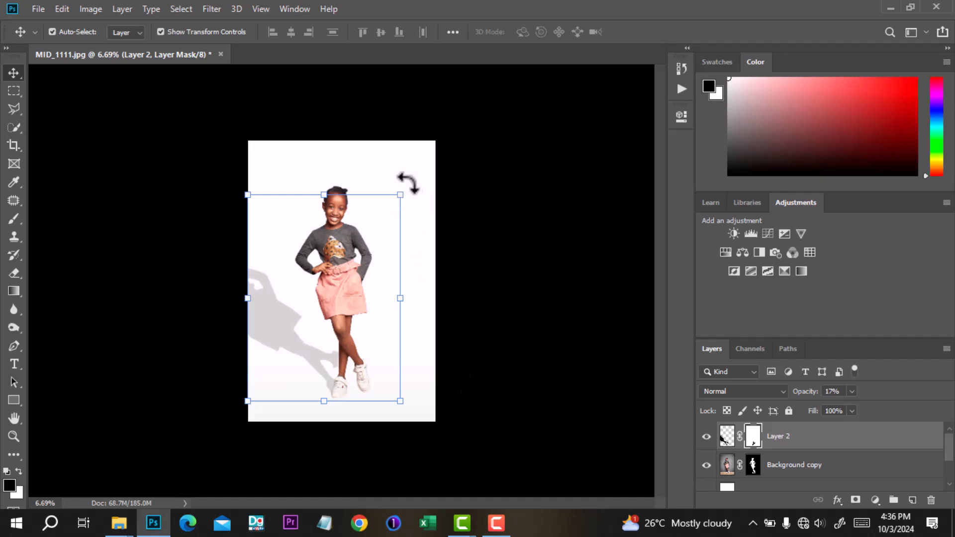
- Rotate the shadow layer 0.67° clockwise and shift it slightly right so it meets the girl's feet
drag(407, 181, 417, 189)
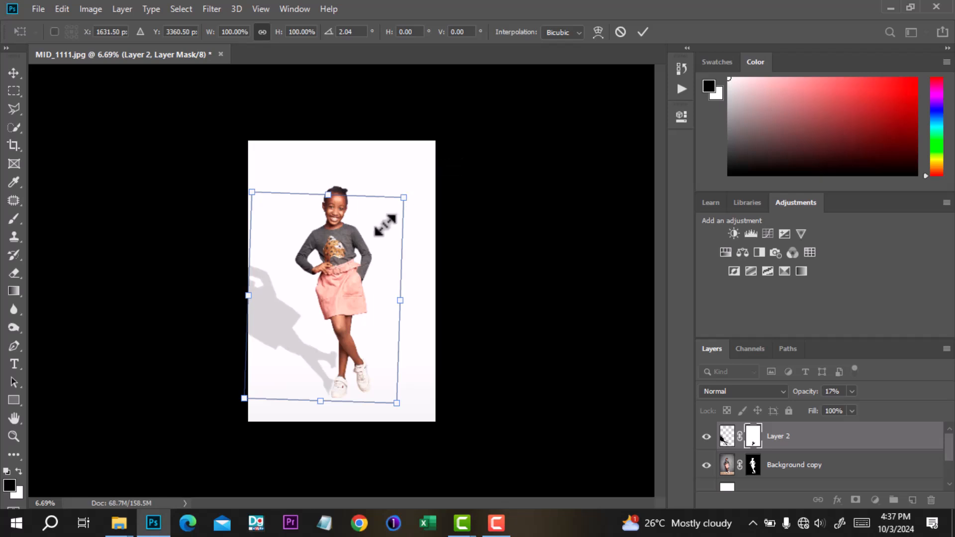
drag(382, 224, 383, 224)
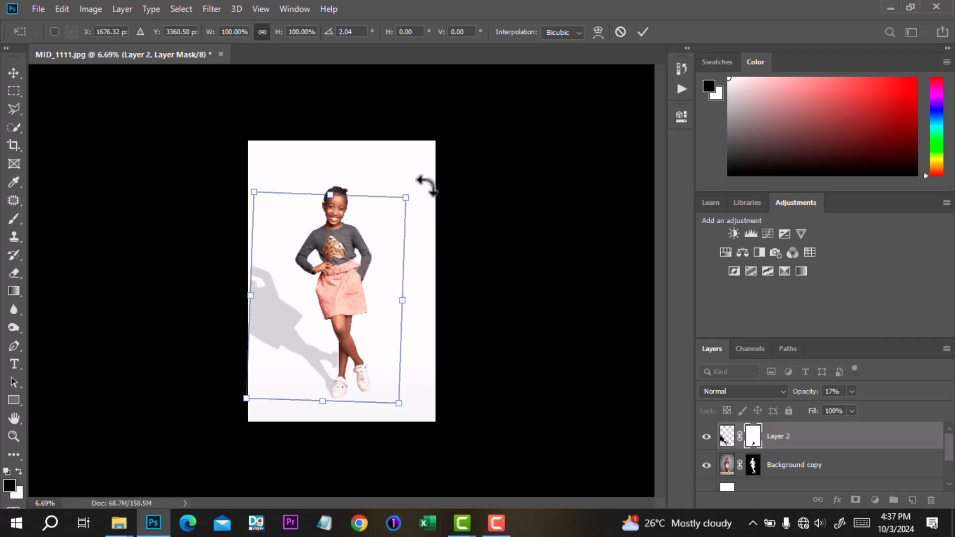
drag(411, 187, 412, 185)
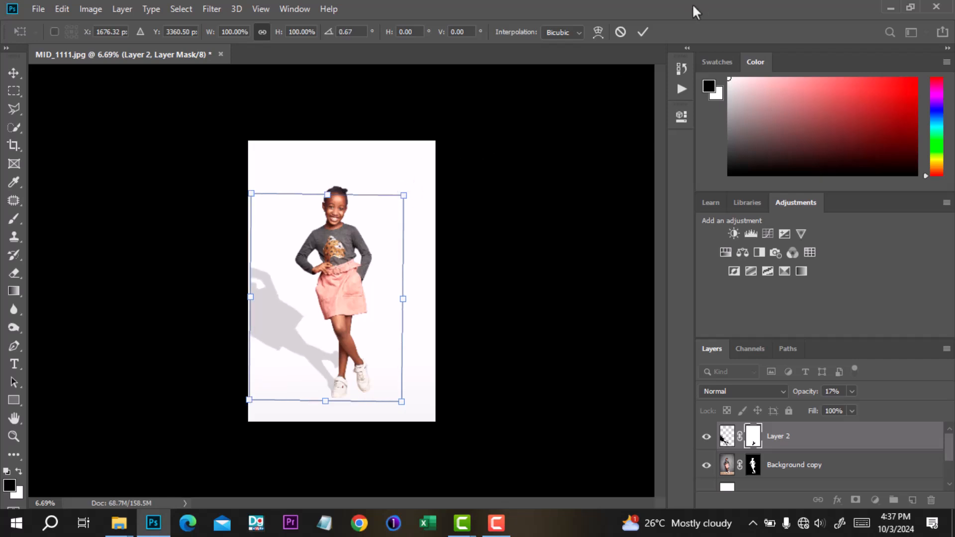
click(643, 32)
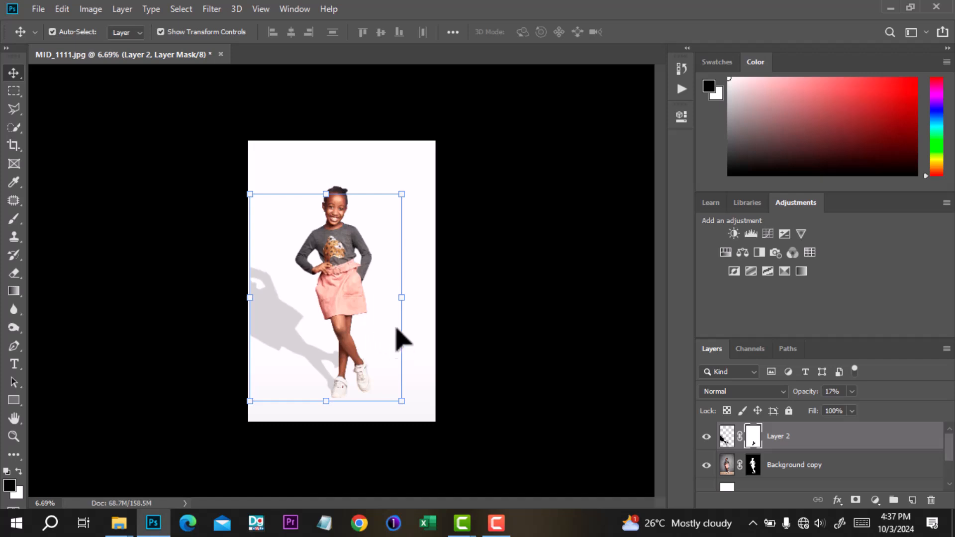
- Mask out the shadow overlapping the girl's front shoe on Layer 2 with the 127 px soft black brush
click(14, 201)
scroll(348, 378, up, 5)
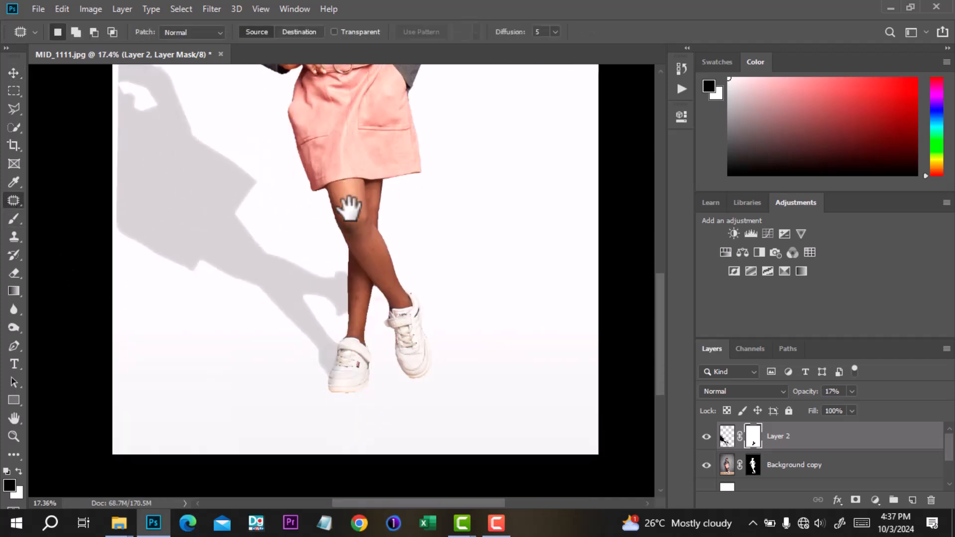
key(b)
scroll(357, 298, up, 3)
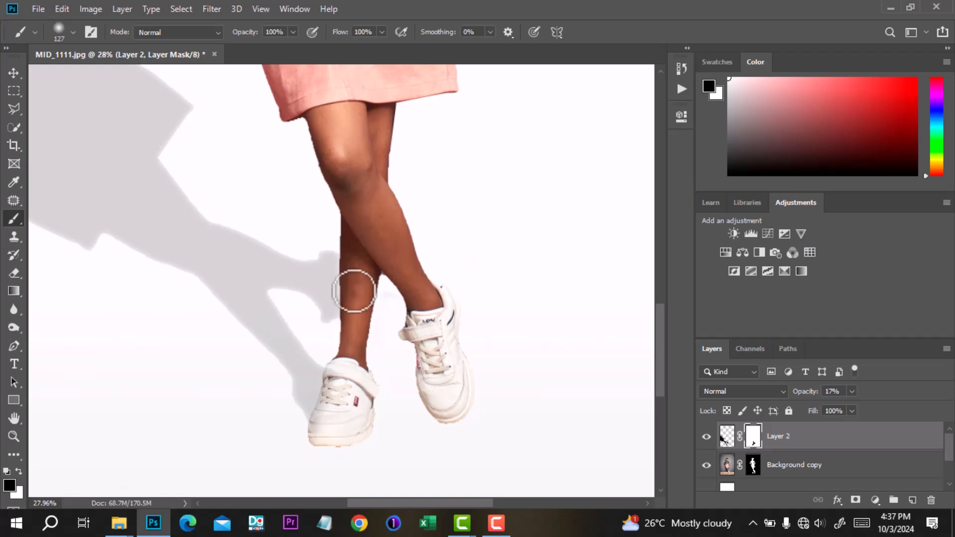
scroll(357, 320, down, 3)
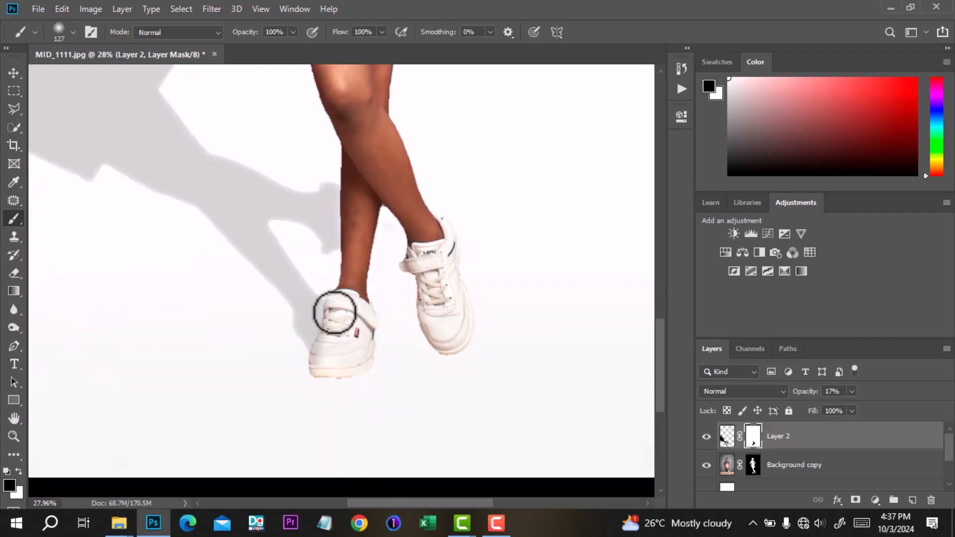
mouse_move(326, 355)
mouse_down()
mouse_move(320, 363)
mouse_move(341, 298)
mouse_move(349, 333)
mouse_up()
scroll(349, 333, down, 8)
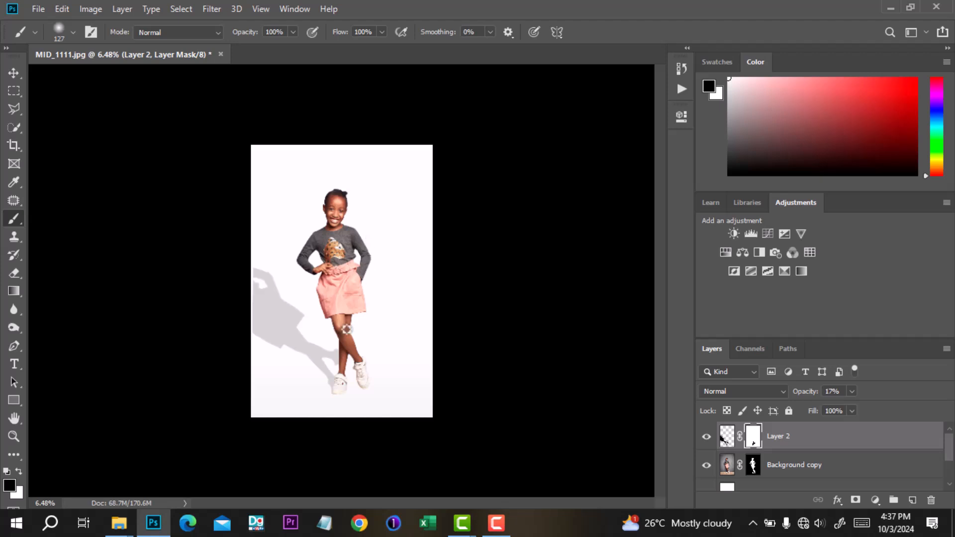
- Compare the composite with the original photo using the opening MID_1111.jpg history snapshot, and return to the latest Brush Tool state
scroll(372, 330, down, 1)
scroll(355, 338, up, 6)
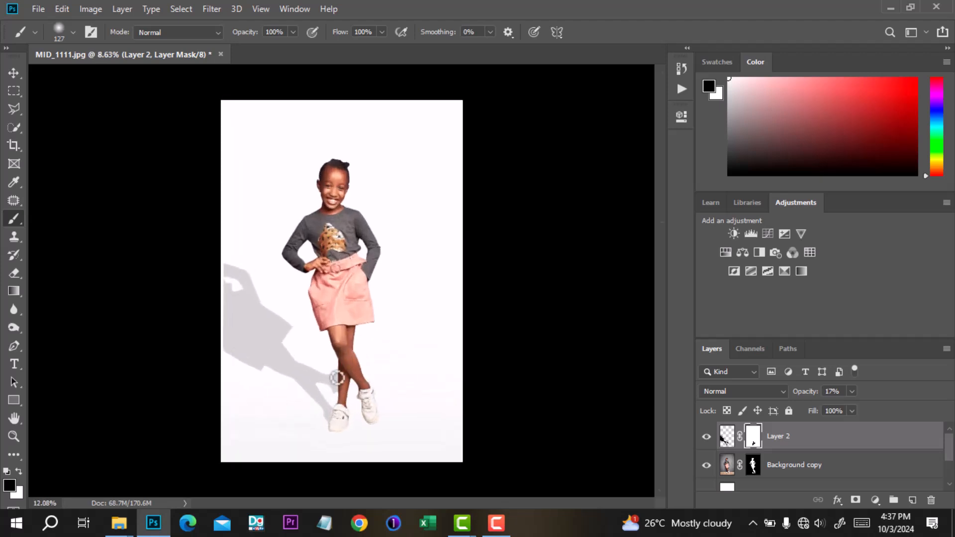
scroll(396, 262, down, 5)
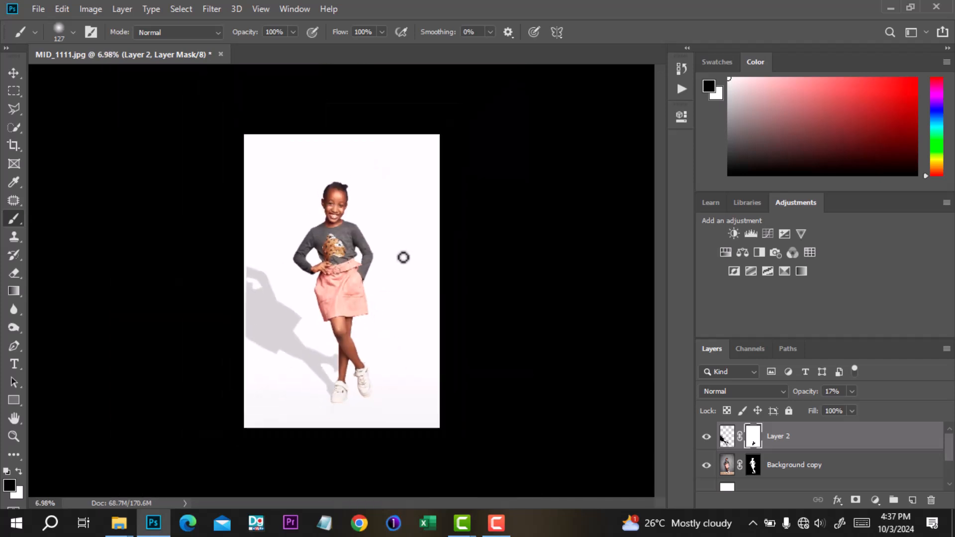
scroll(403, 257, down, 1)
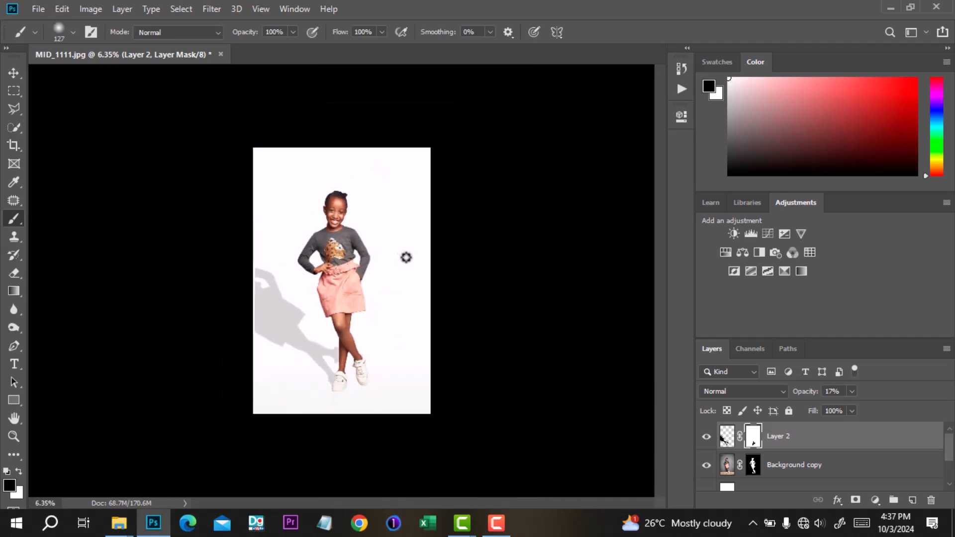
scroll(406, 257, down, 1)
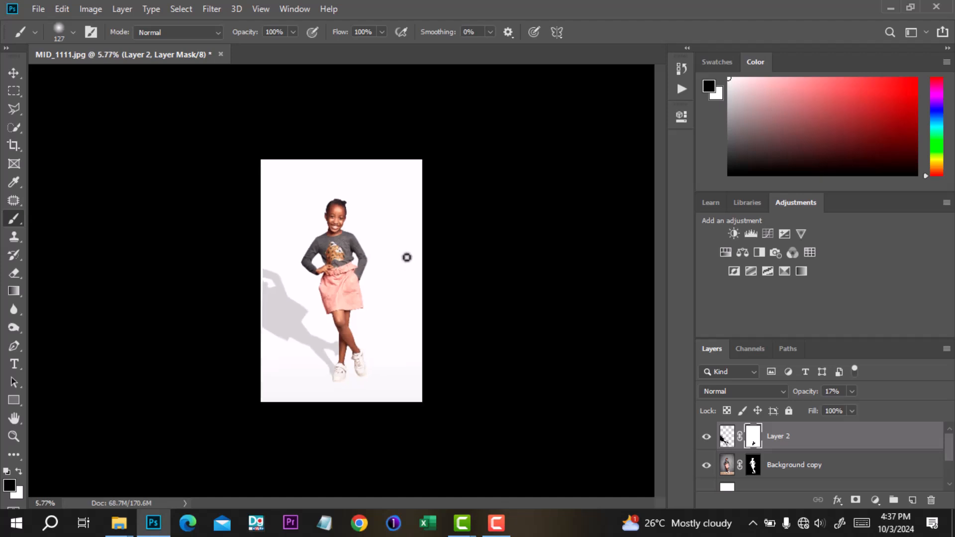
click(681, 68)
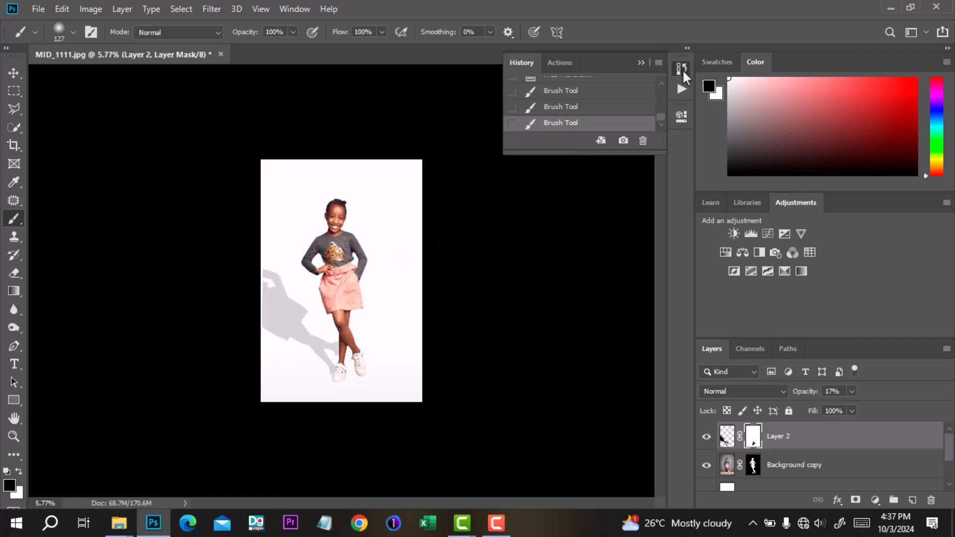
scroll(655, 117, up, 5)
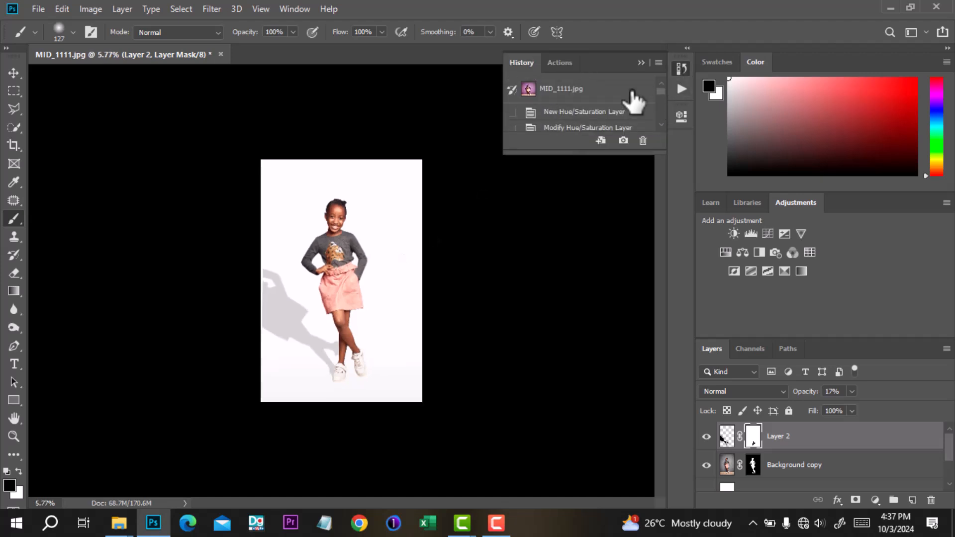
click(579, 96)
drag(657, 90, 660, 114)
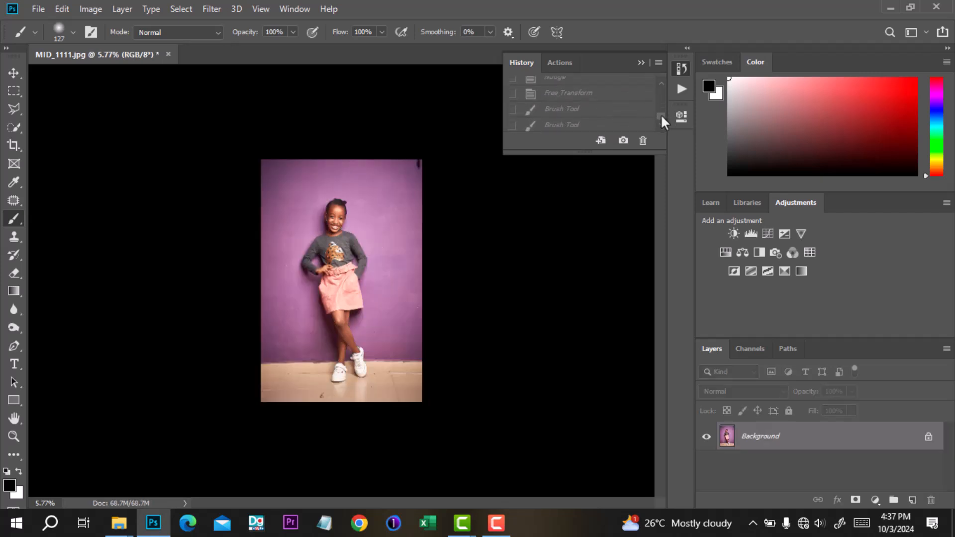
click(589, 125)
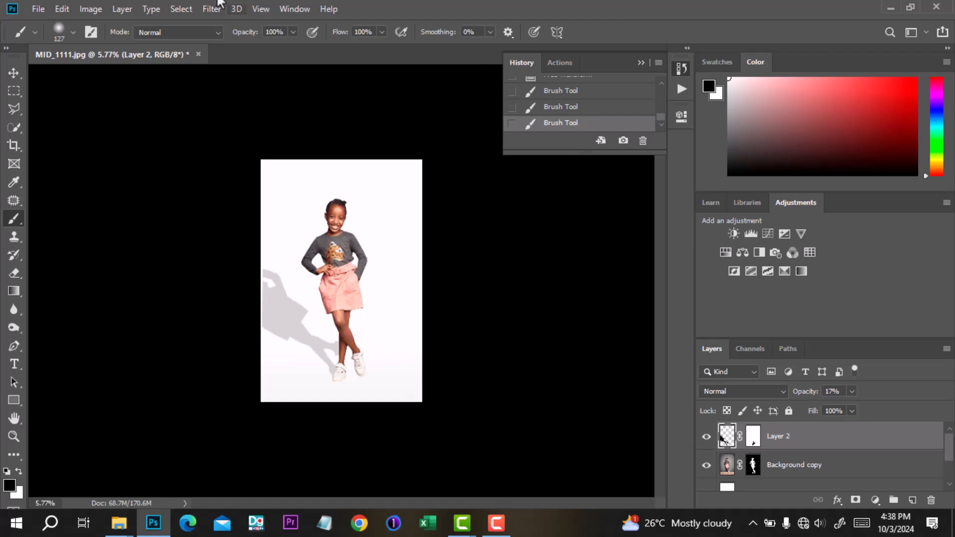
click(641, 62)
- Try revealing the original backdrop beside the girl's head by painting Background copy's mask with a 309 px soft white brush
scroll(360, 174, up, 3)
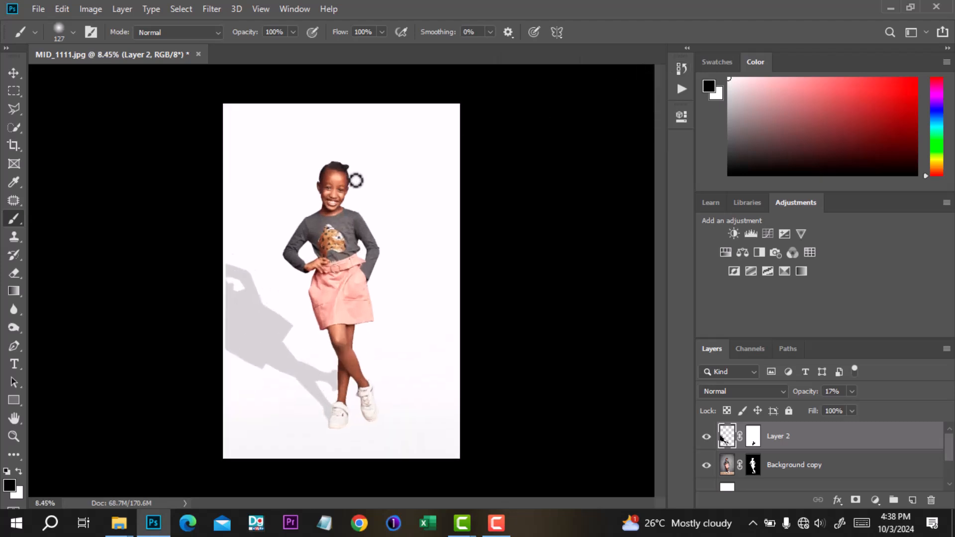
scroll(353, 185, down, 2)
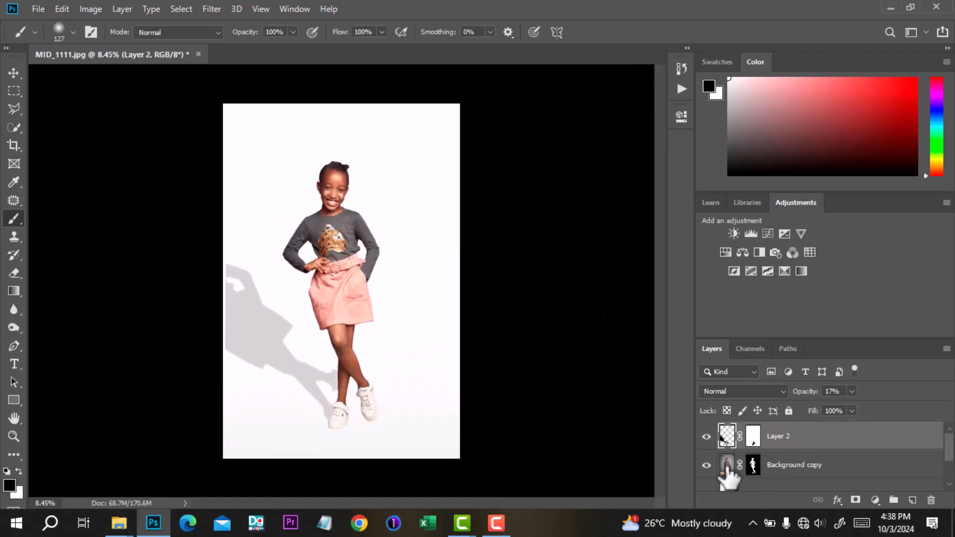
click(753, 467)
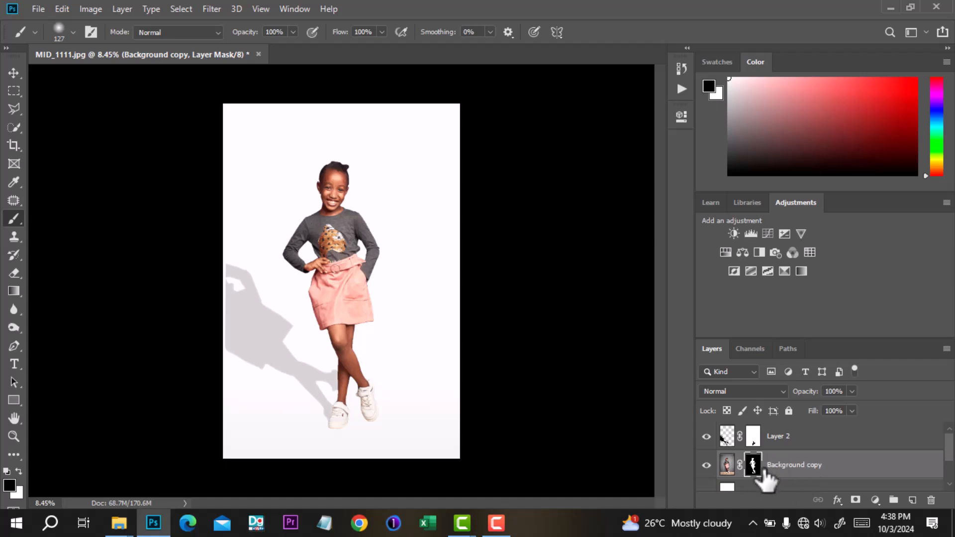
scroll(311, 165, up, 5)
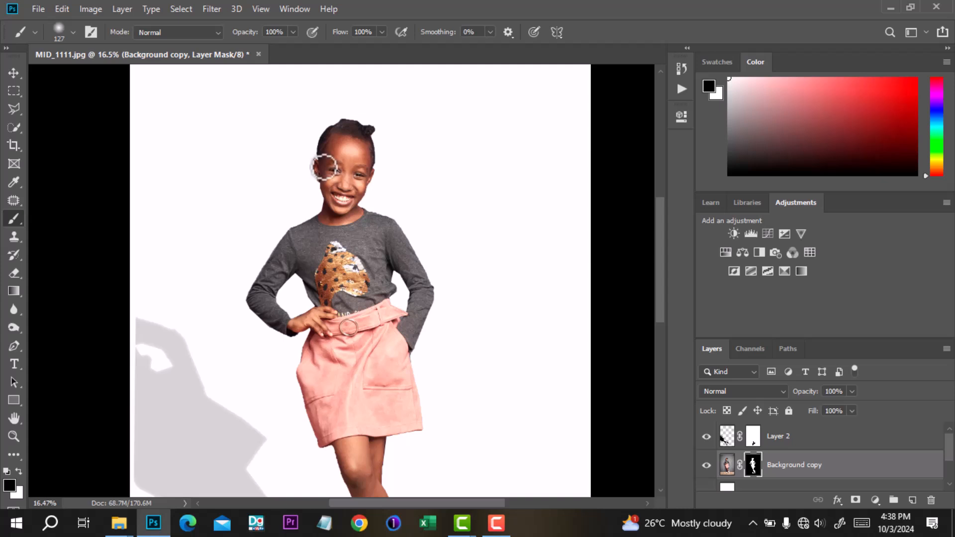
key(x)
scroll(361, 165, up, 3)
mouse_move(363, 168)
mouse_down()
mouse_move(387, 182)
mouse_move(380, 169)
mouse_move(378, 182)
mouse_move(382, 166)
mouse_move(394, 179)
mouse_move(382, 162)
mouse_move(391, 179)
mouse_up()
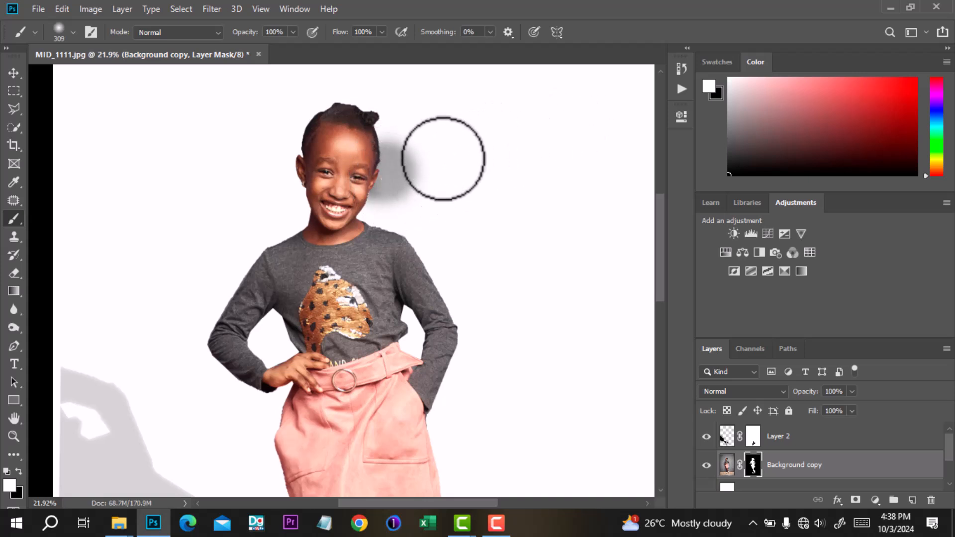
mouse_move(405, 145)
mouse_down()
mouse_move(366, 121)
mouse_move(374, 114)
mouse_up()
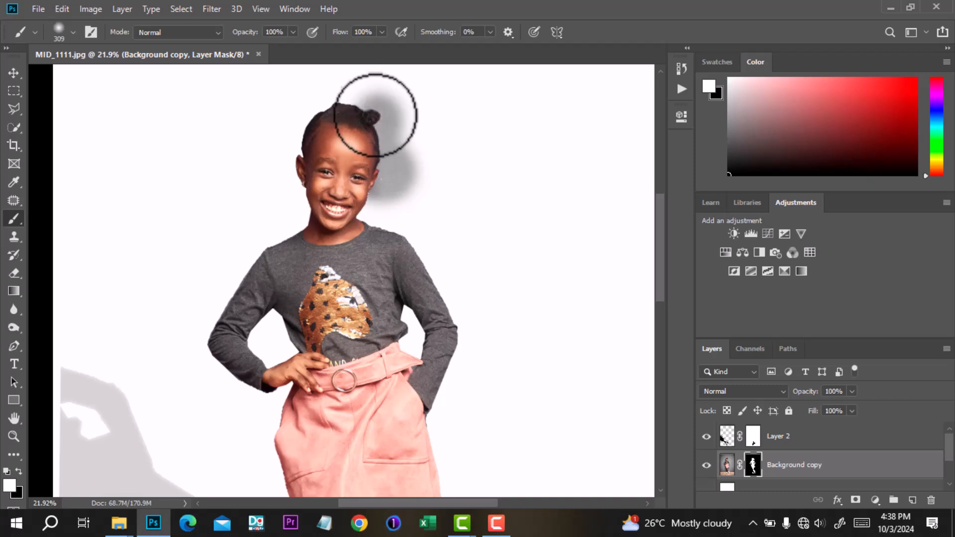
scroll(373, 114, up, 6)
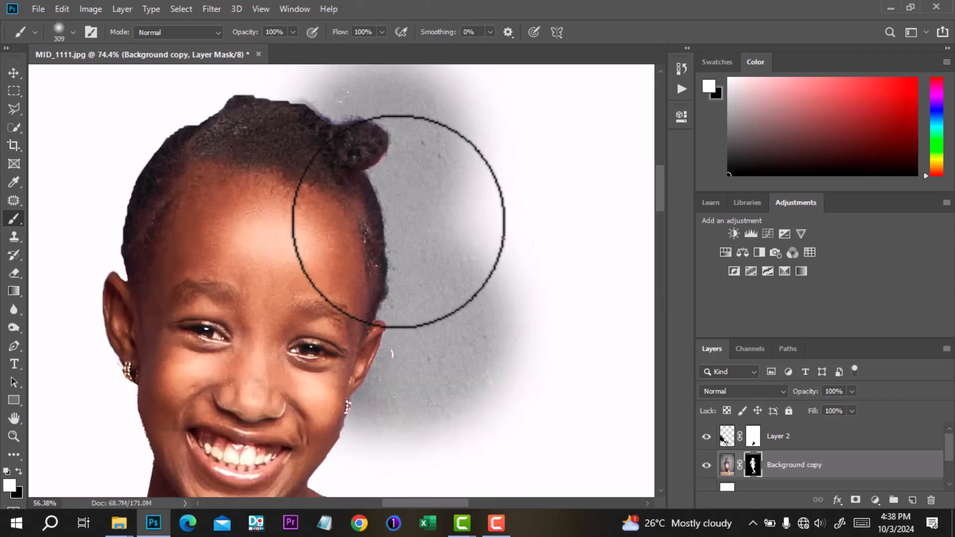
scroll(396, 220, down, 7)
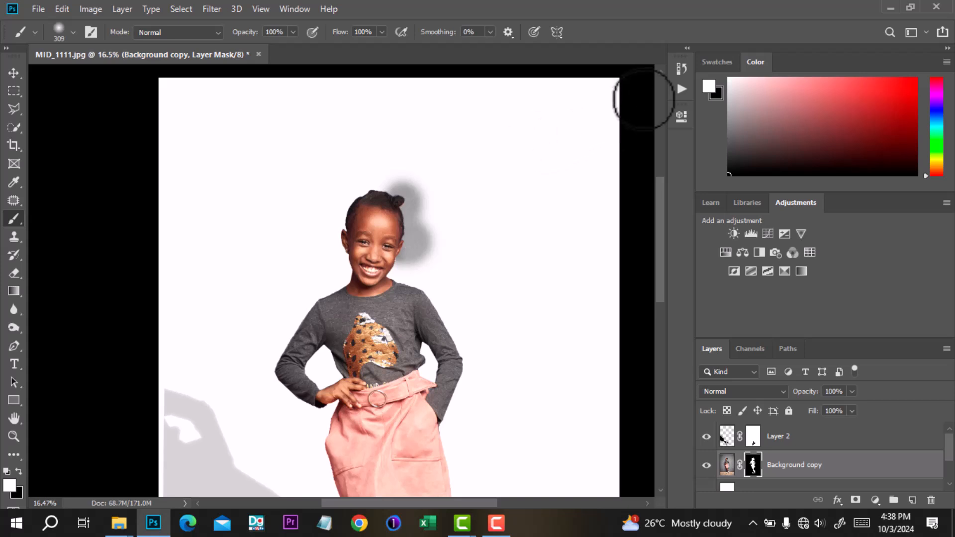
- Undo the white mask strokes beside the girl's head by stepping back to the earlier Brush Tool history state
click(681, 68)
click(572, 92)
click(596, 84)
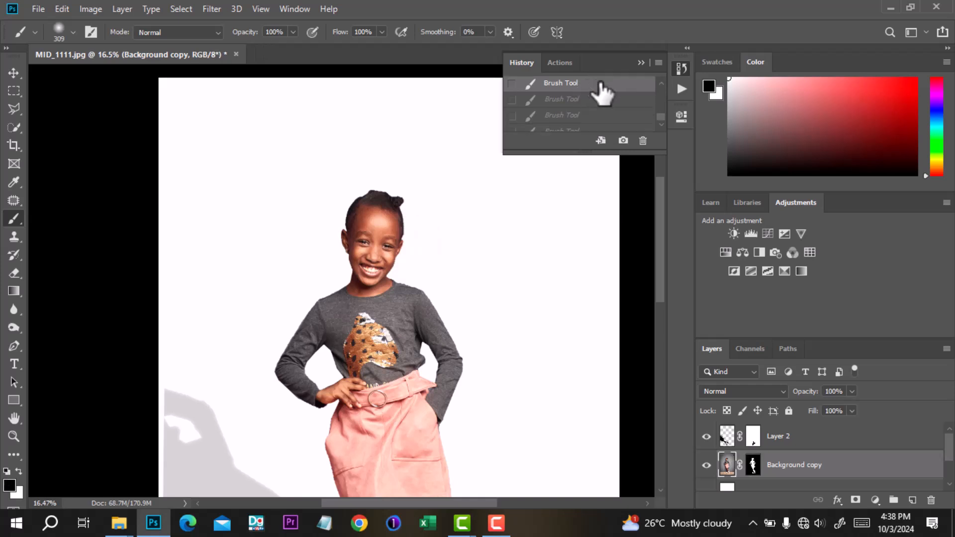
click(640, 64)
scroll(352, 209, down, 3)
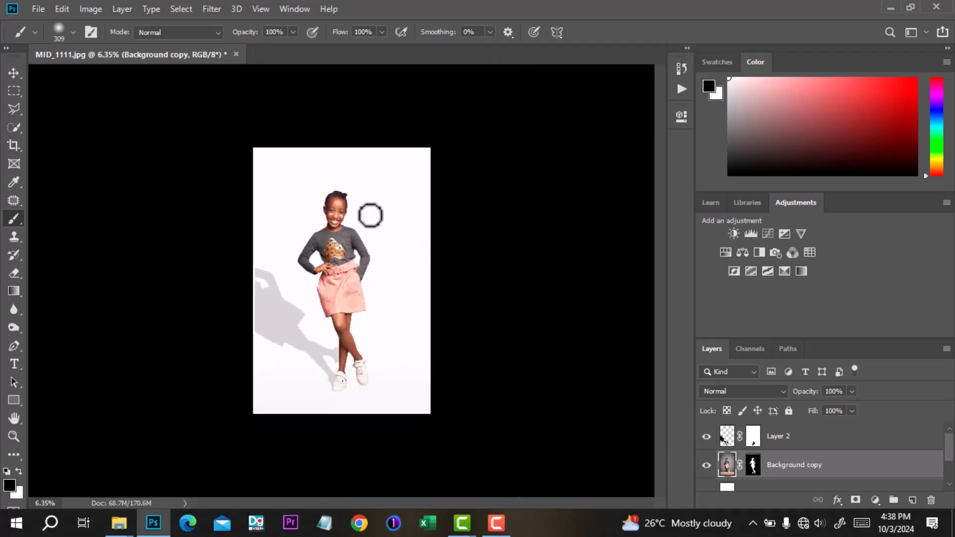